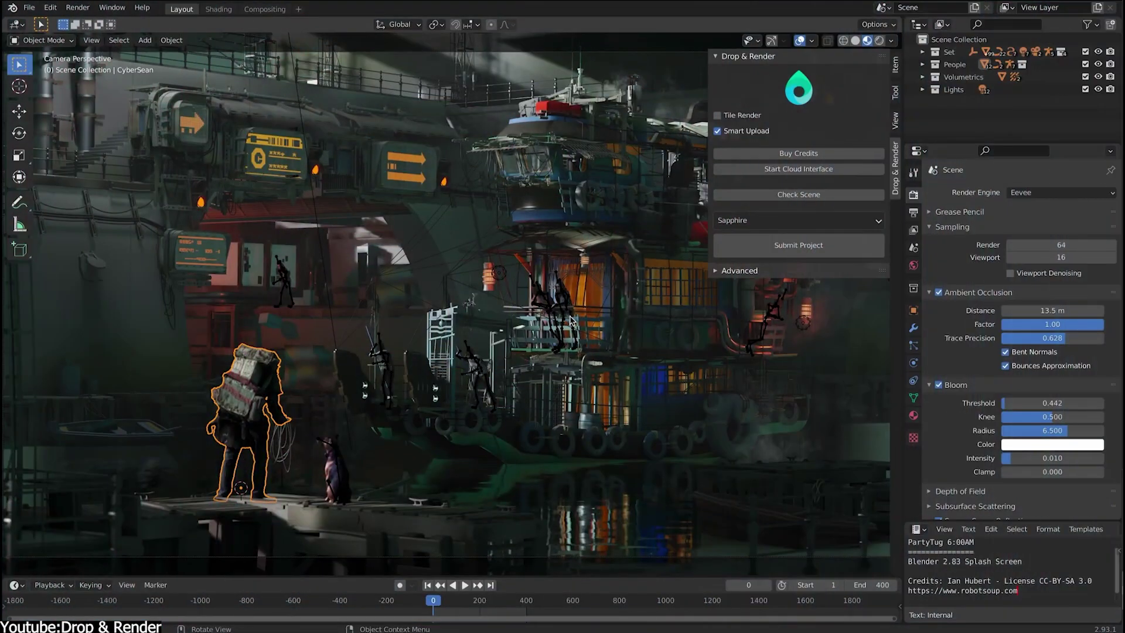
# Run the Drop & Render scene check, re-check after setting the output path, and replace the missing arrow.jpg
pyautogui.click(756, 196)
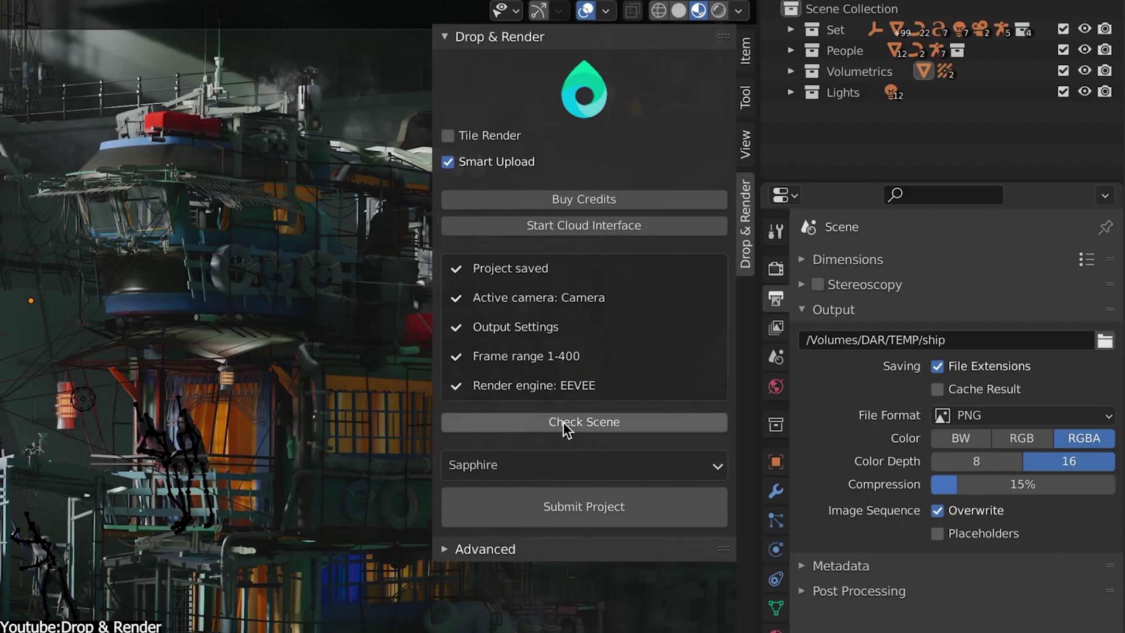
pyautogui.click(564, 424)
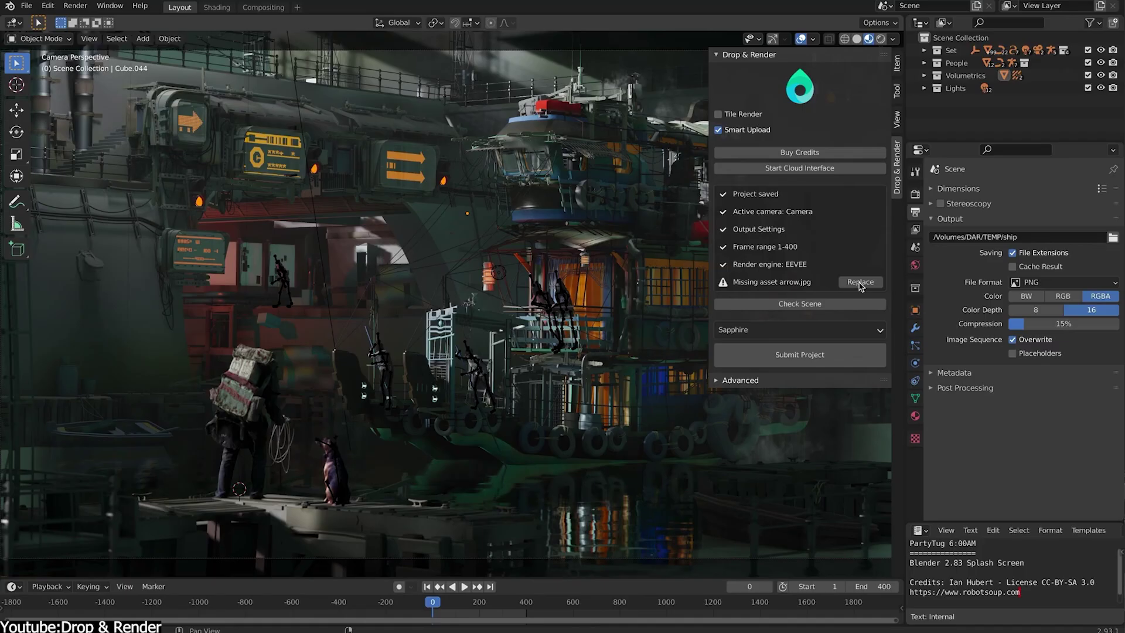
pyautogui.click(684, 416)
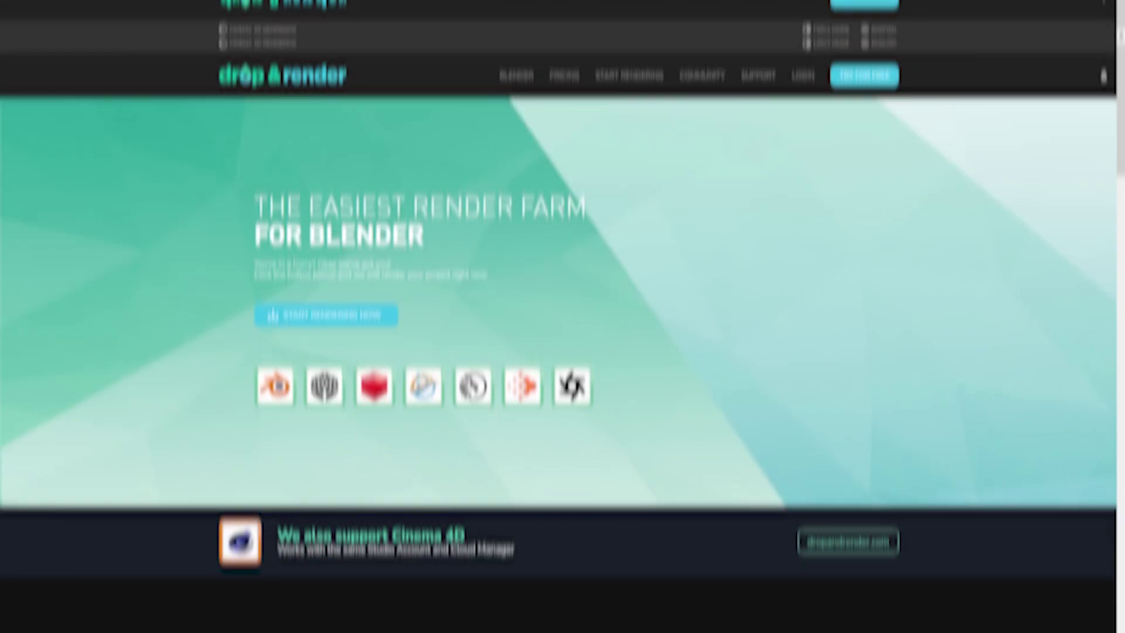
# Scroll the dropandrender.com home page past In-App Plugin to the GPU Rendering section
pyautogui.scroll(-5, 562, 317)
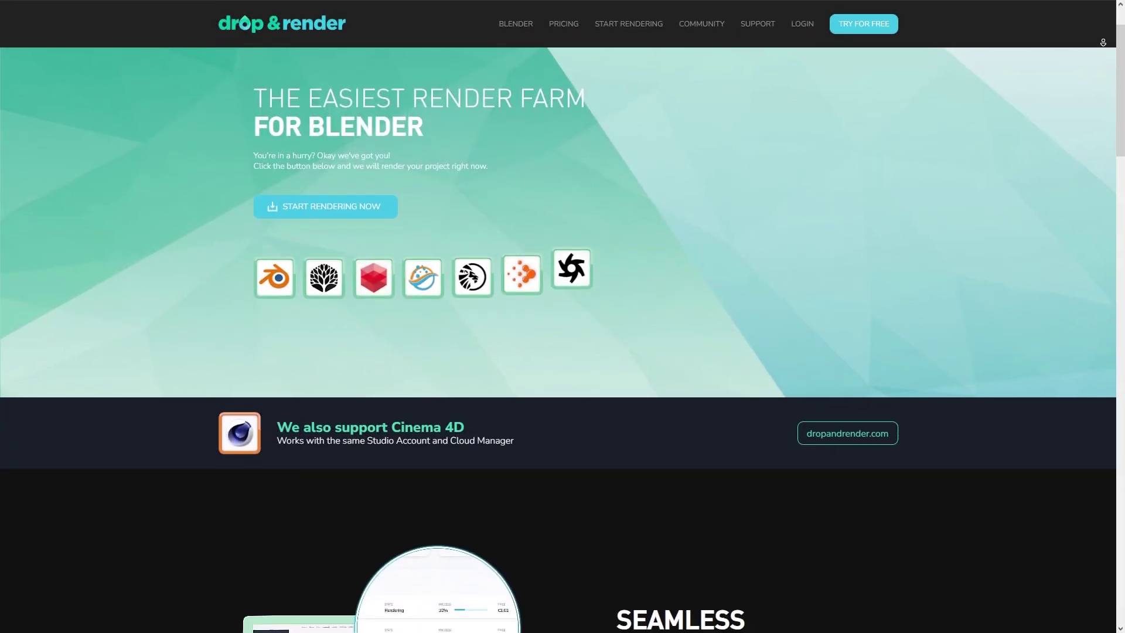
pyautogui.scroll(-5, 563, 317)
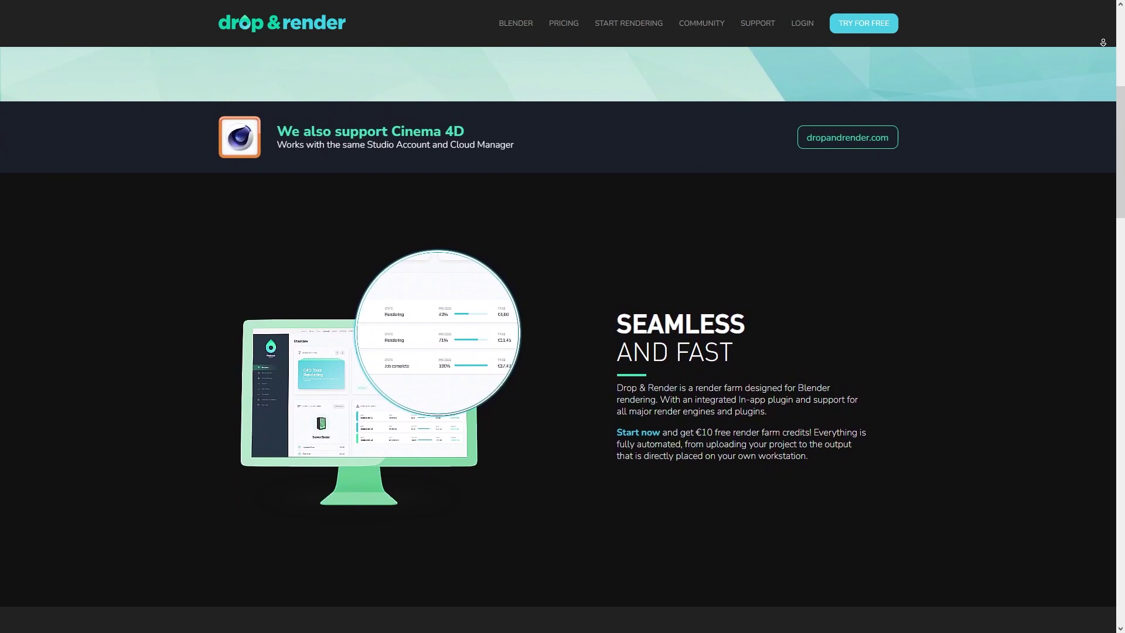
pyautogui.scroll(-5, 562, 317)
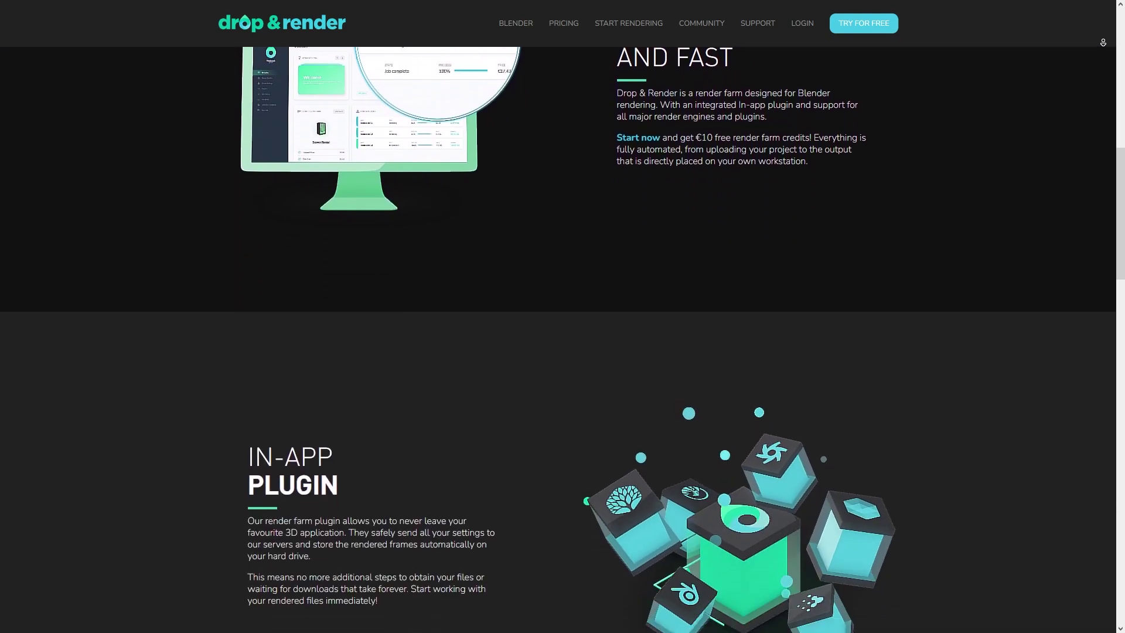
pyautogui.scroll(-5, 562, 316)
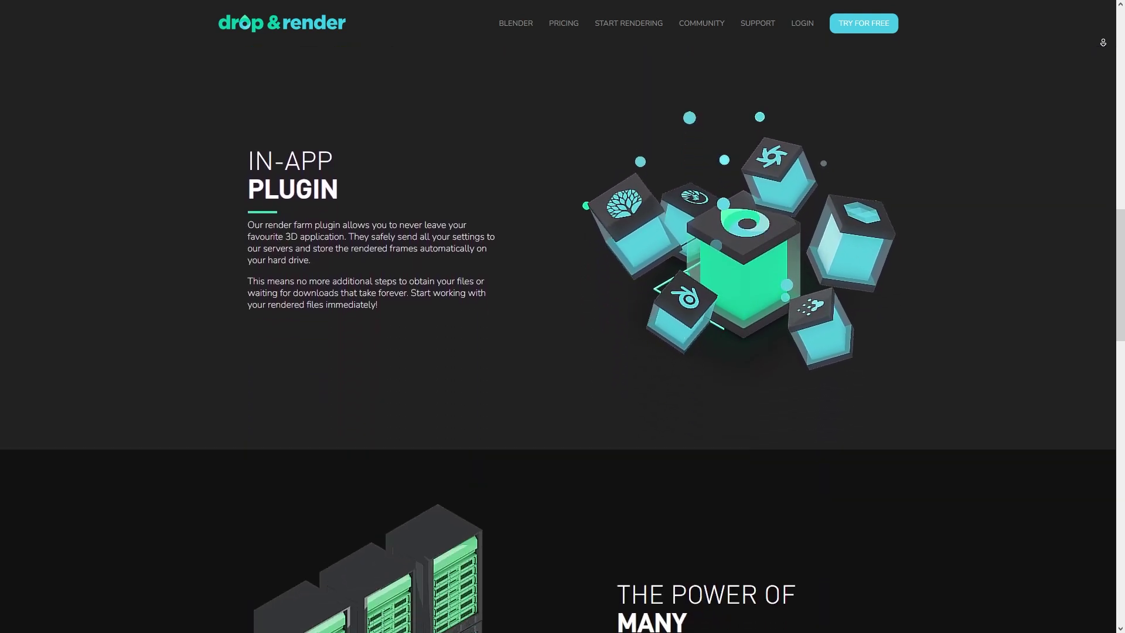
pyautogui.scroll(-5, 563, 317)
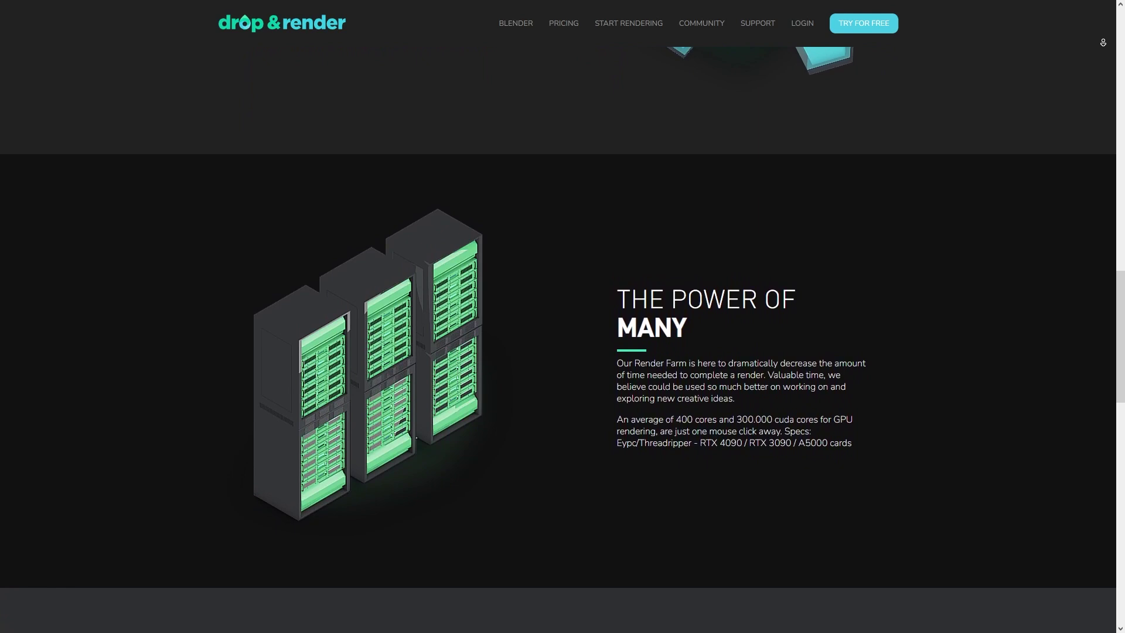
pyautogui.scroll(-5, 563, 317)
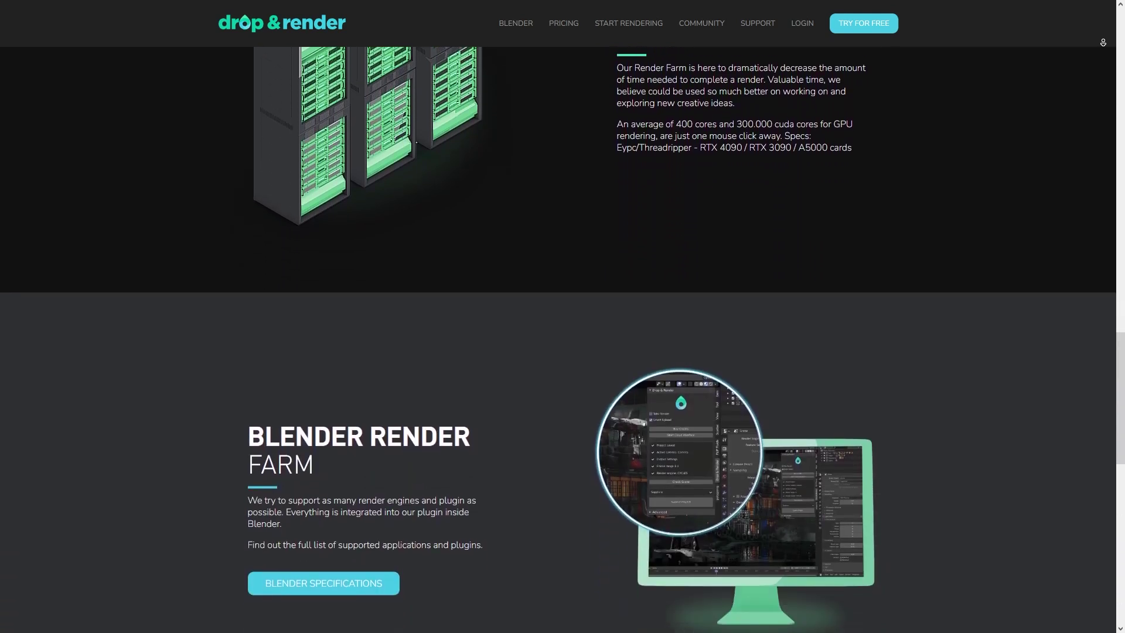
pyautogui.scroll(-5, 562, 317)
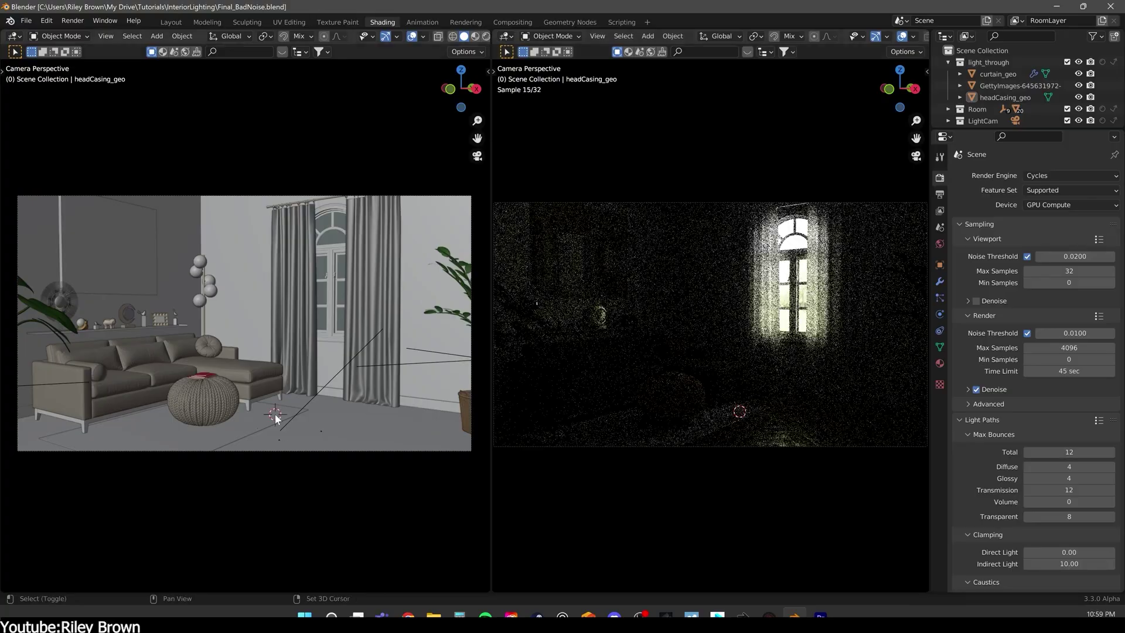
# Add an area light to the noisy Cycles room, then orbit to an angled view of the beach scene
pyautogui.hotkey('shift', 'a')
pyautogui.click(345, 552)
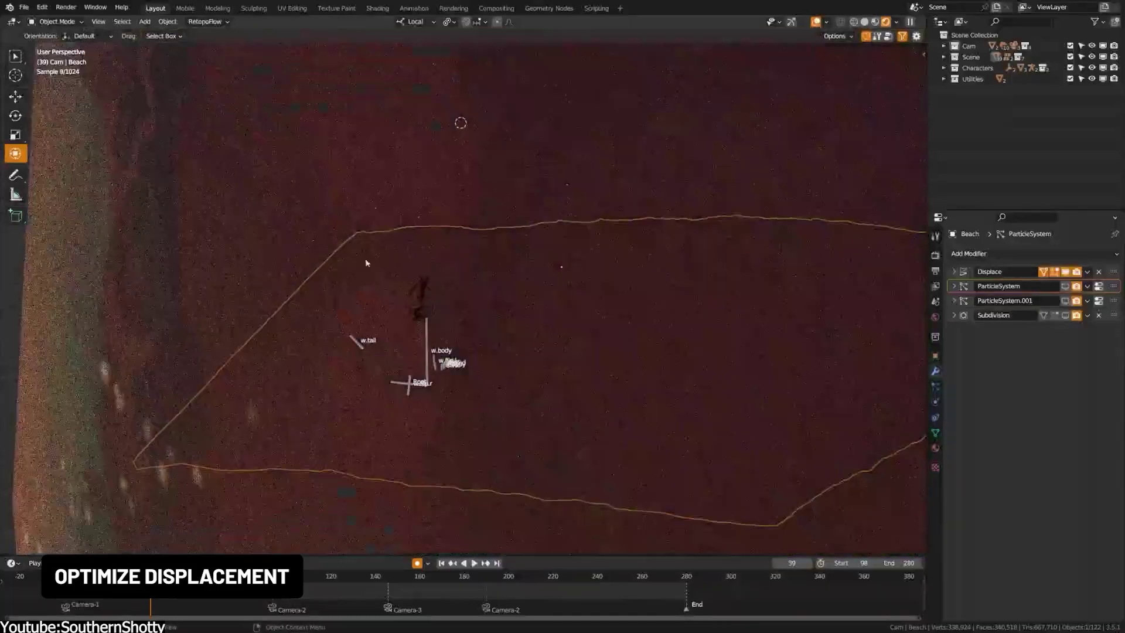
pyautogui.moveTo(366, 262); pyautogui.dragTo(484, 332, button='middle')
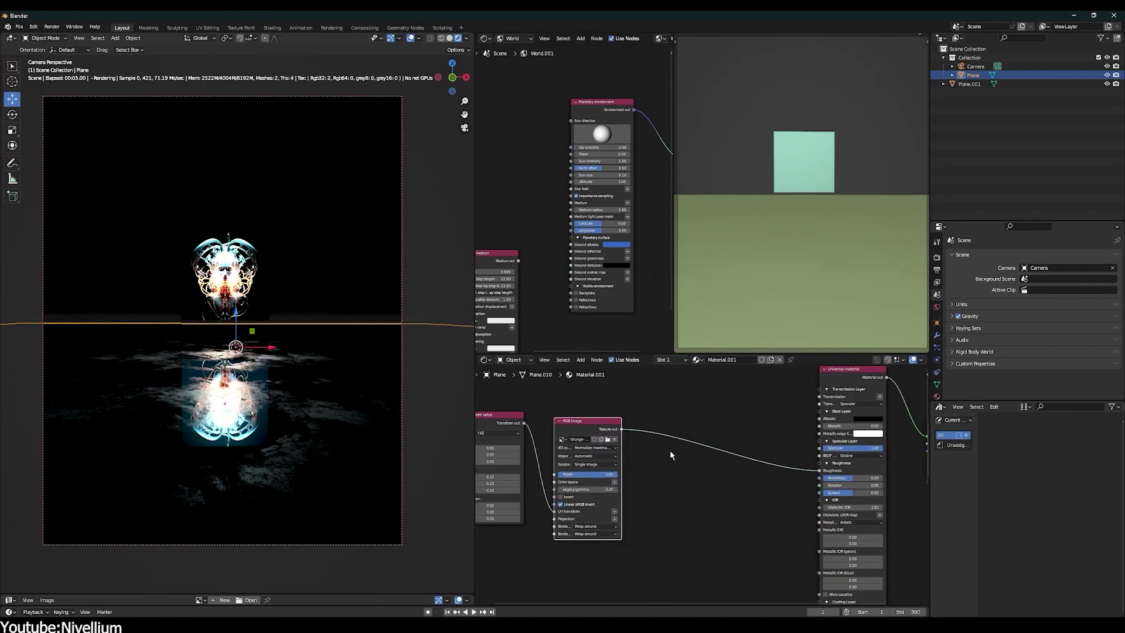
# Add and place a Gradient map node in the plane's material in the Shader Editor
pyautogui.scroll(5, 646, 446)
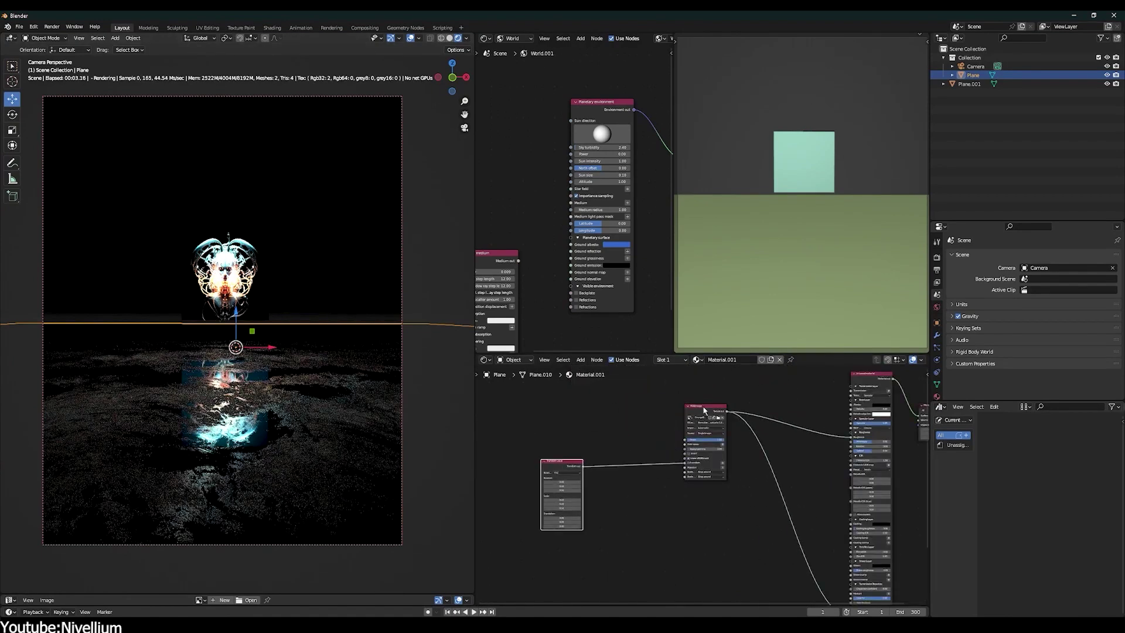
pyautogui.hotkey('shift', 'a')
pyautogui.press('Return')
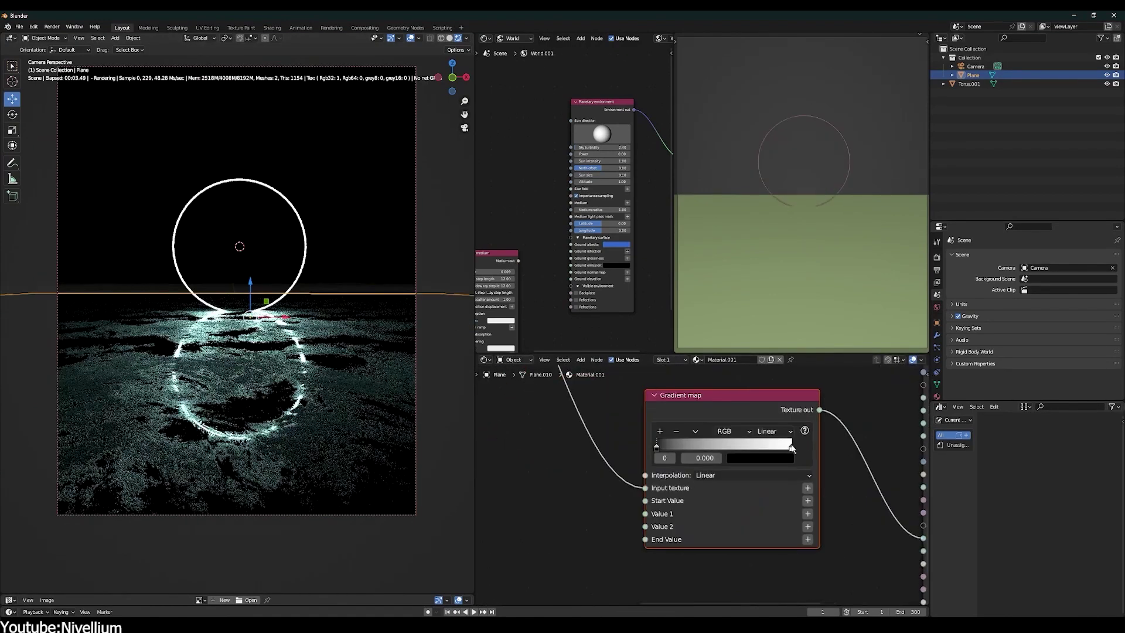
pyautogui.click(760, 458)
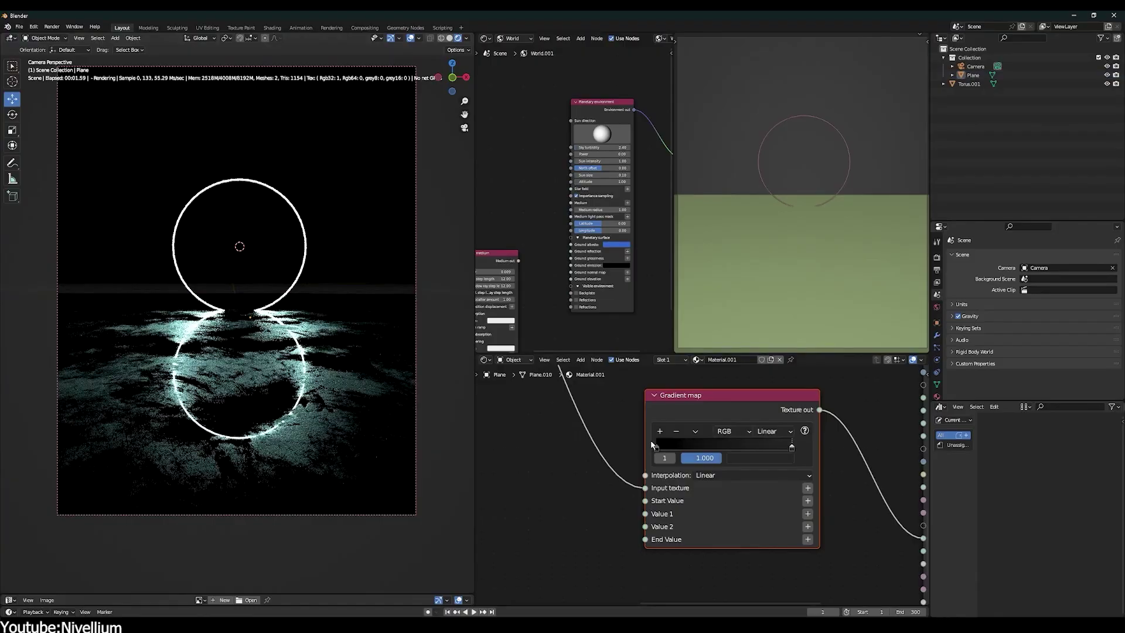
pyautogui.scroll(2, 652, 445)
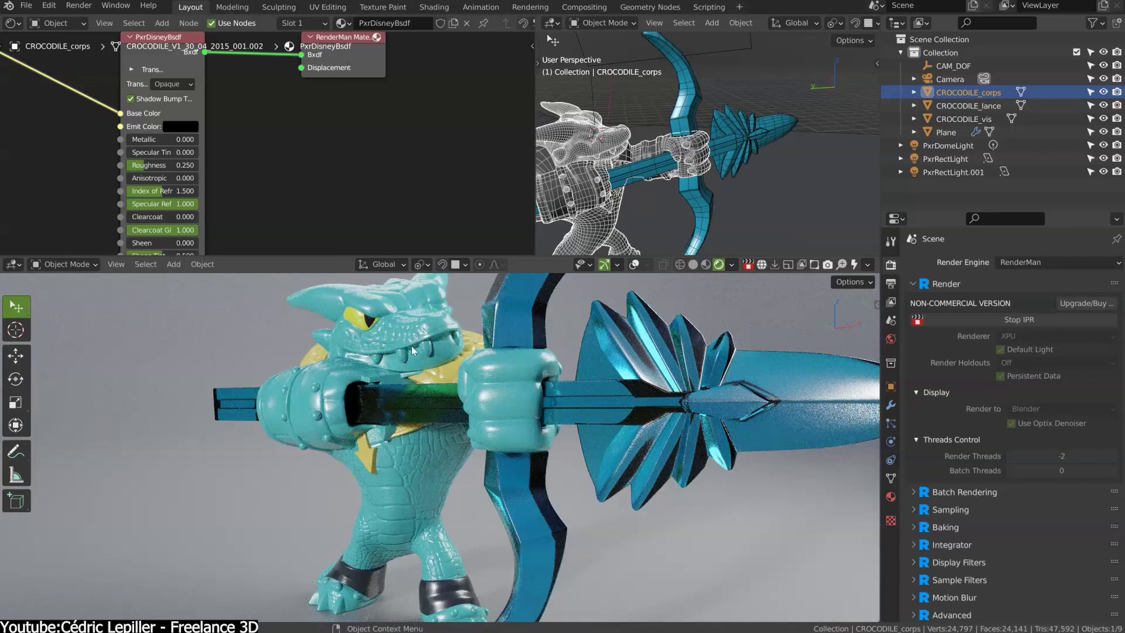
# Link the light named Light to Suzanne in the RenderMan Light Linking Editor, then restart the interactive render
pyautogui.moveTo(535, 388); pyautogui.dragTo(436, 409, button='middle')
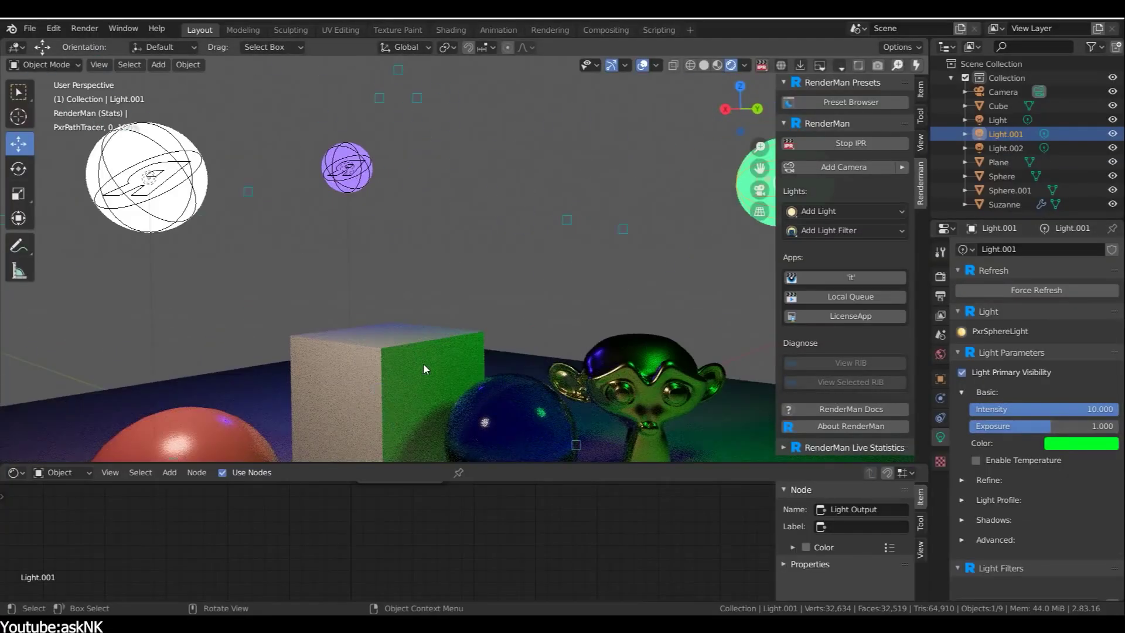
pyautogui.rightClick(390, 194)
pyautogui.click(514, 311)
pyautogui.click(414, 256)
pyautogui.click(477, 297)
pyautogui.click(671, 293)
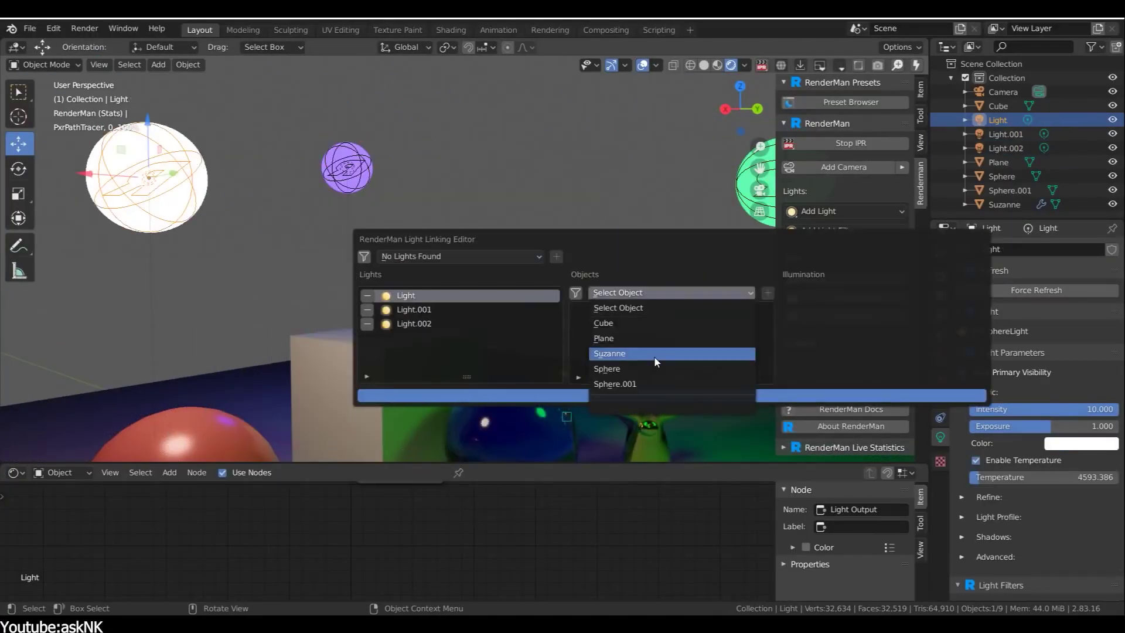
pyautogui.click(333, 209)
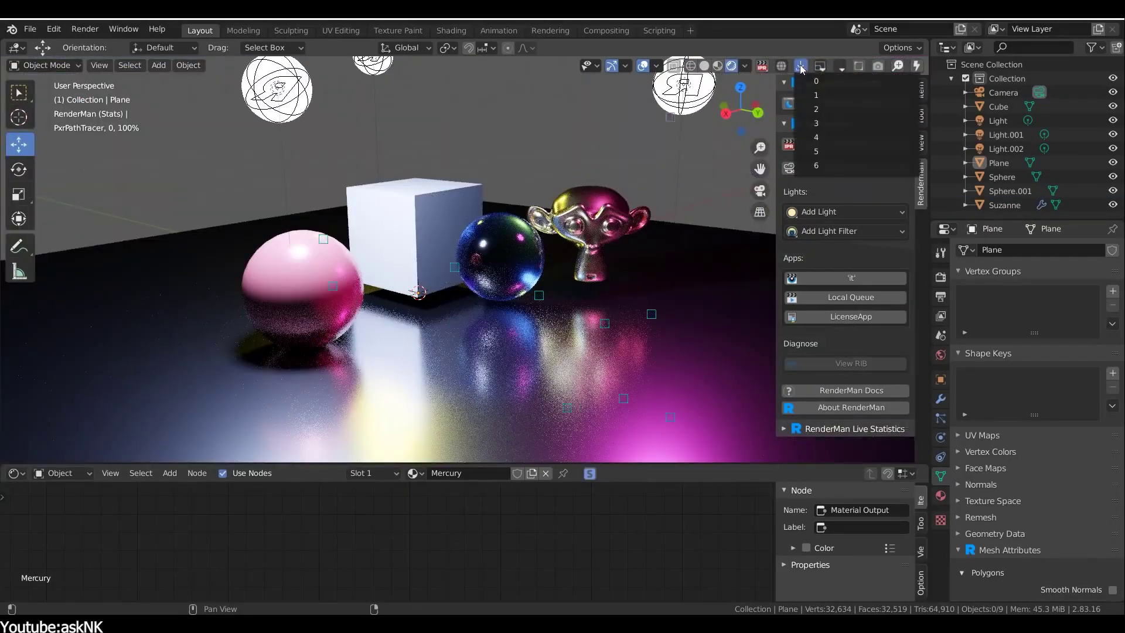
pyautogui.click(816, 81)
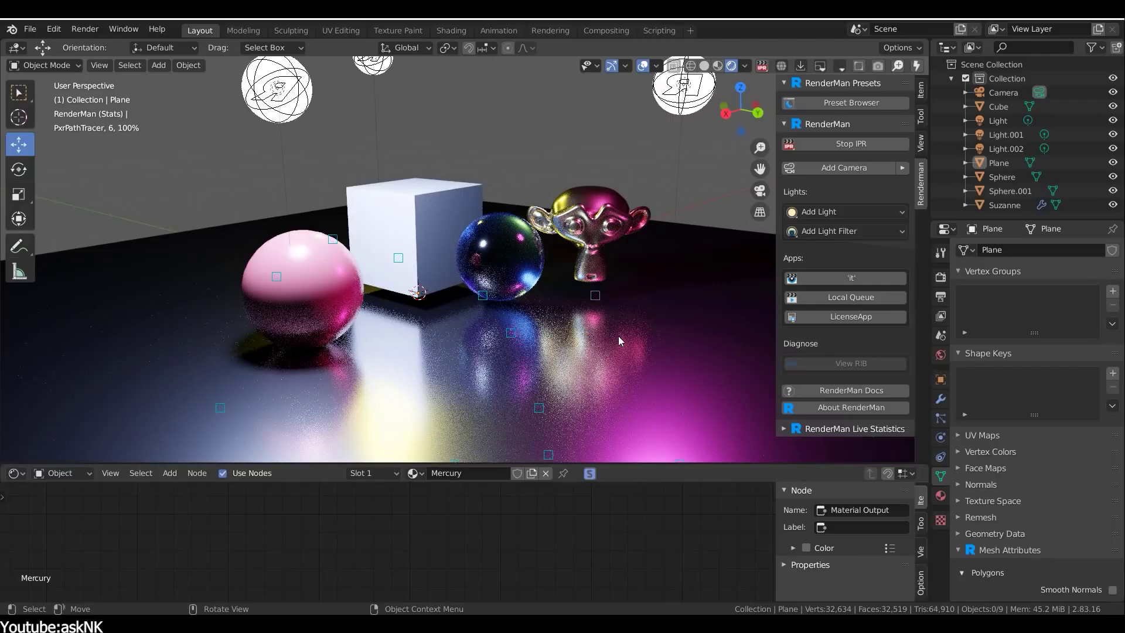
pyautogui.click(839, 66)
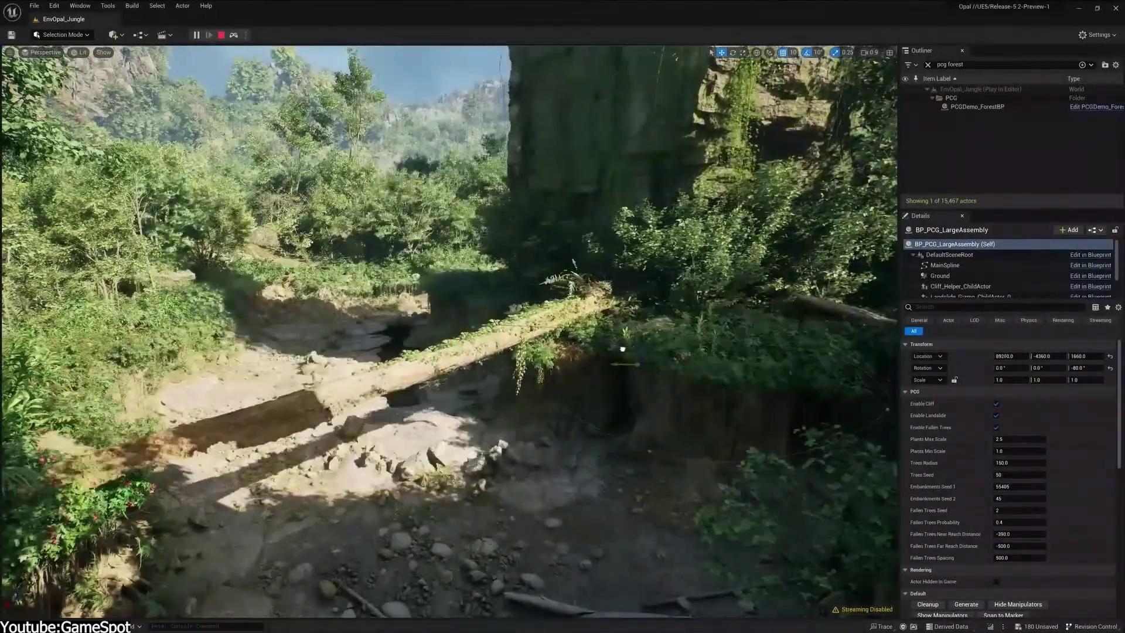
# Shift the PCG jungle assembly along X to regenerate the forest, then return to the player view with F8
pyautogui.moveTo(622, 350); pyautogui.dragTo(516, 345)
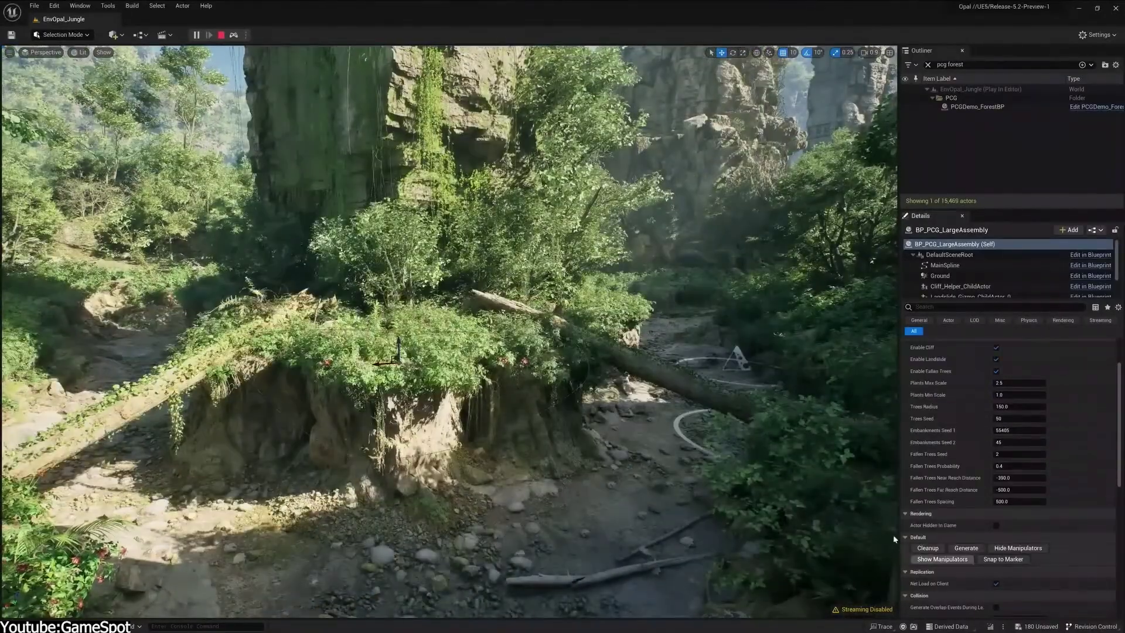
pyautogui.press('F8')
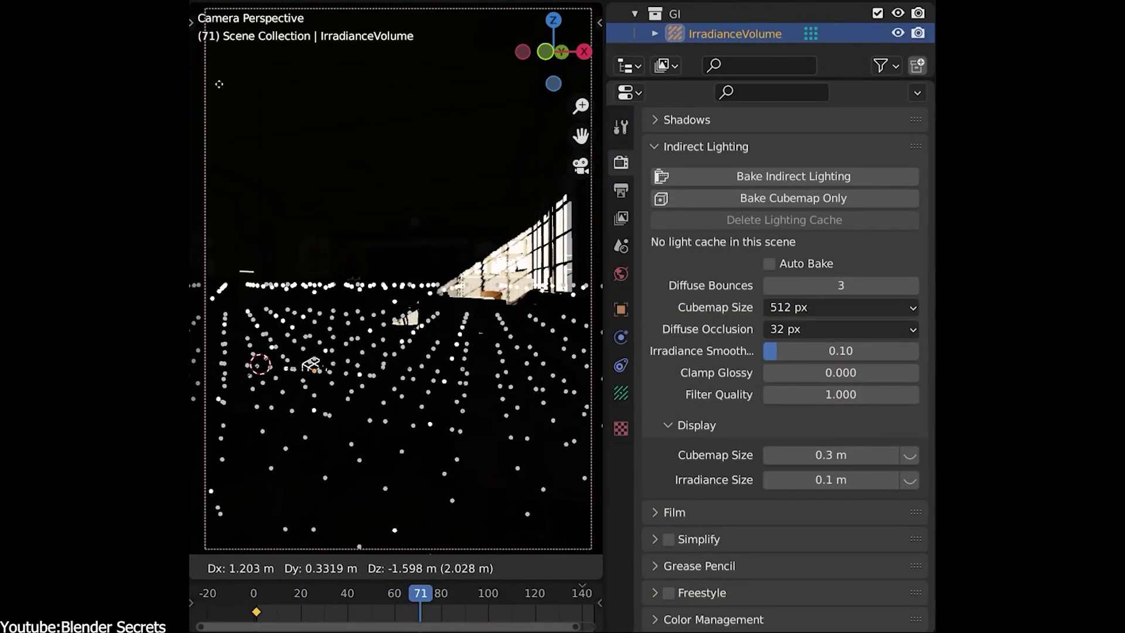
# Bake the irradiance volume's indirect lighting, then orbit around the glowing stone hand
pyautogui.click(755, 185)
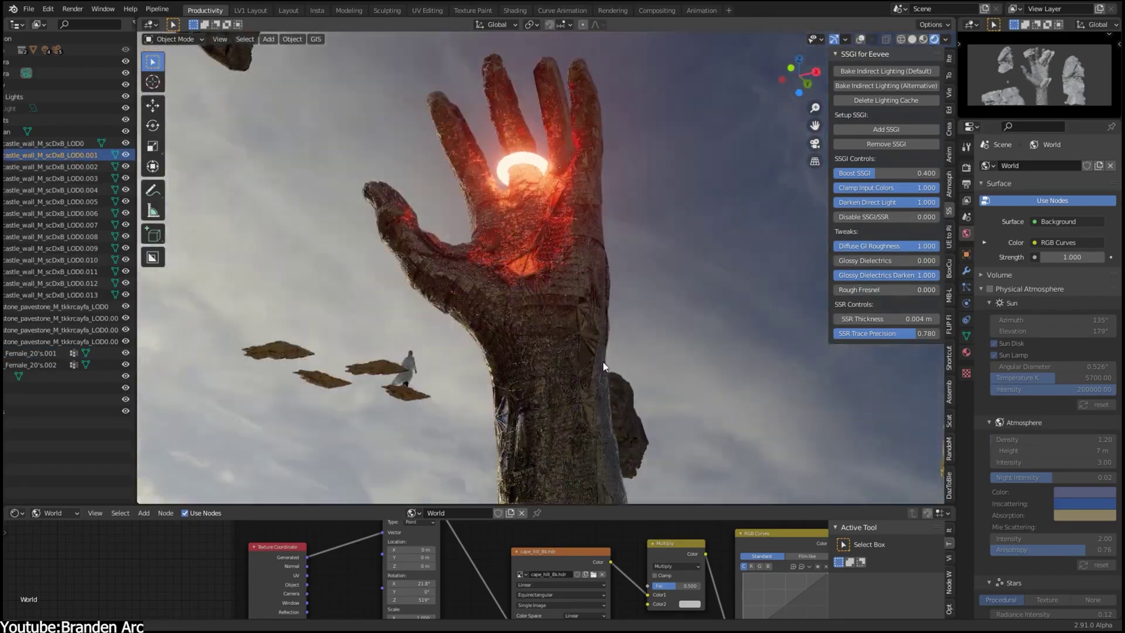
pyautogui.moveTo(603, 363); pyautogui.dragTo(532, 403, button='middle')
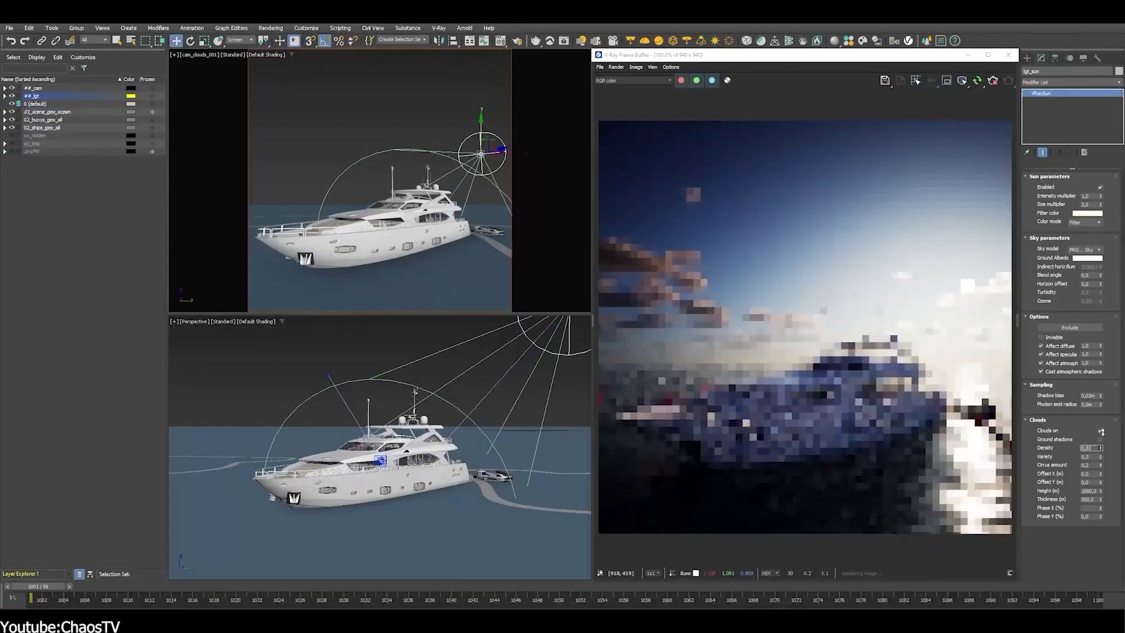
# Raise the VRaySun cloud Density and tune the other cloud spinners for dense clouds over the yacht
pyautogui.moveTo(1102, 432); pyautogui.dragTo(1101, 424)
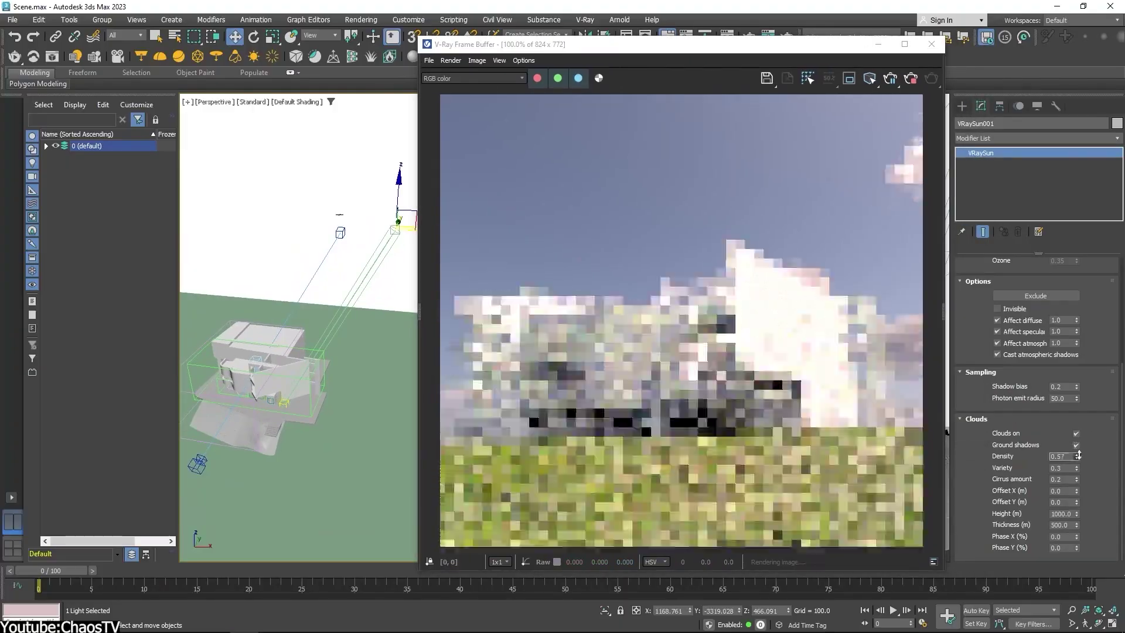
pyautogui.moveTo(1078, 456); pyautogui.dragTo(1078, 446)
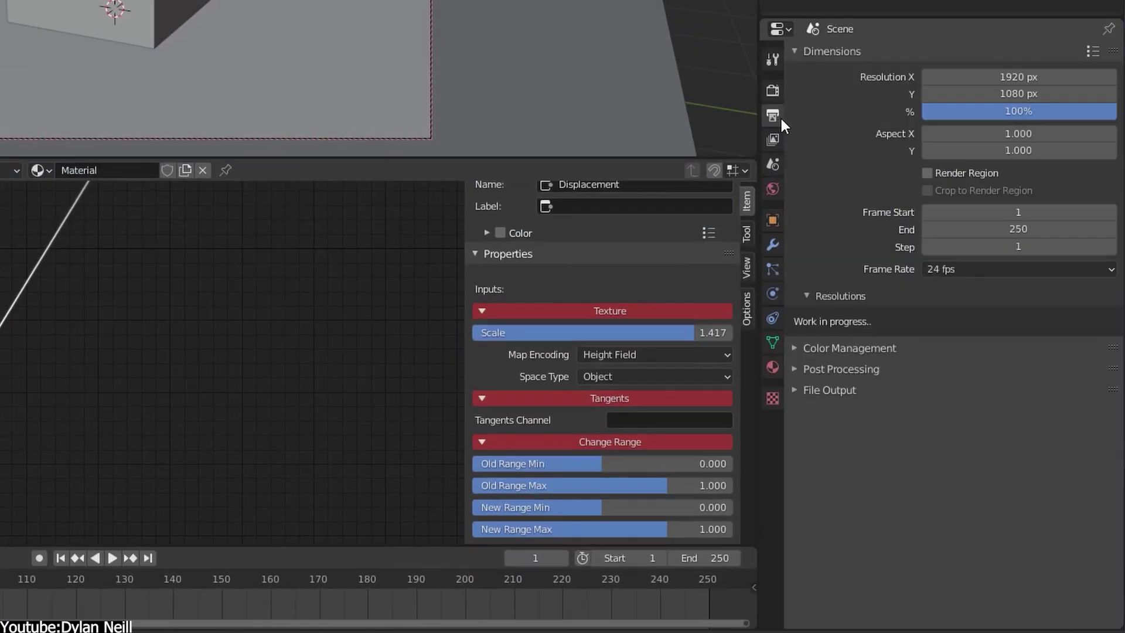
# Add an RS Physical Light above the purple blob and scale the area light to 1.73 m
pyautogui.click(773, 90)
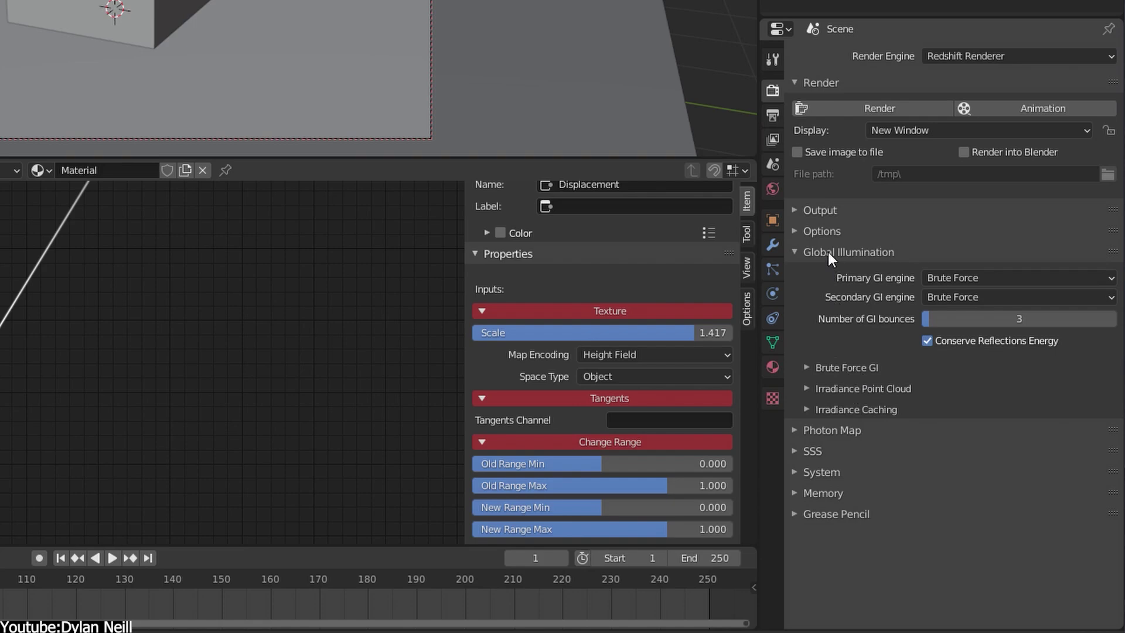
pyautogui.scroll(-12, 952, 493)
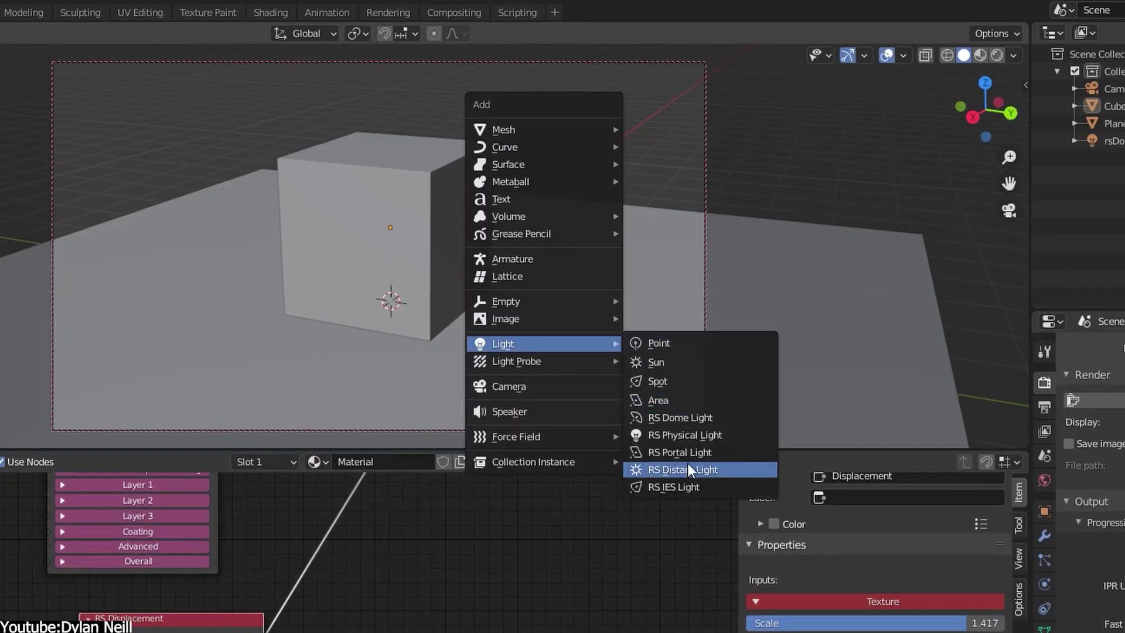
pyautogui.click(678, 467)
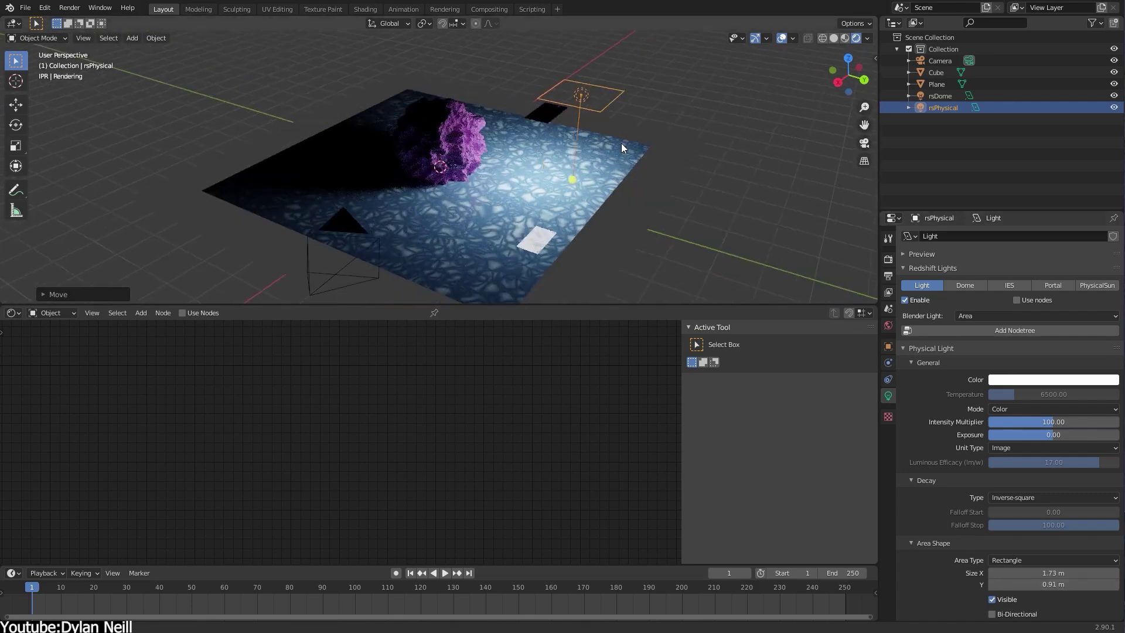
pyautogui.click(1033, 560)
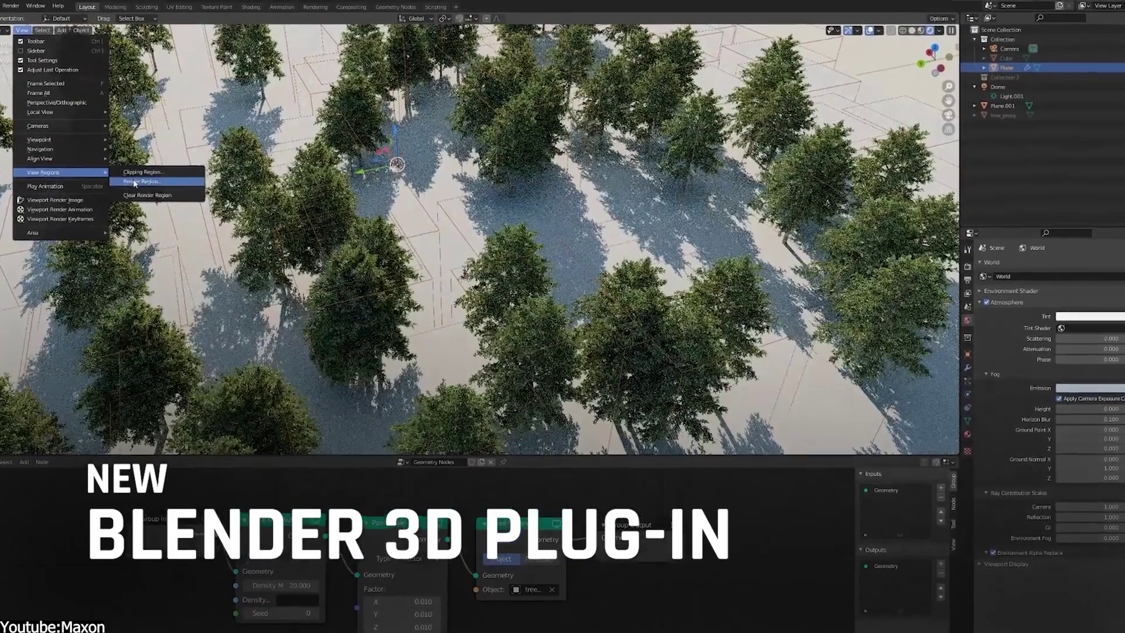
pyautogui.press('Escape')
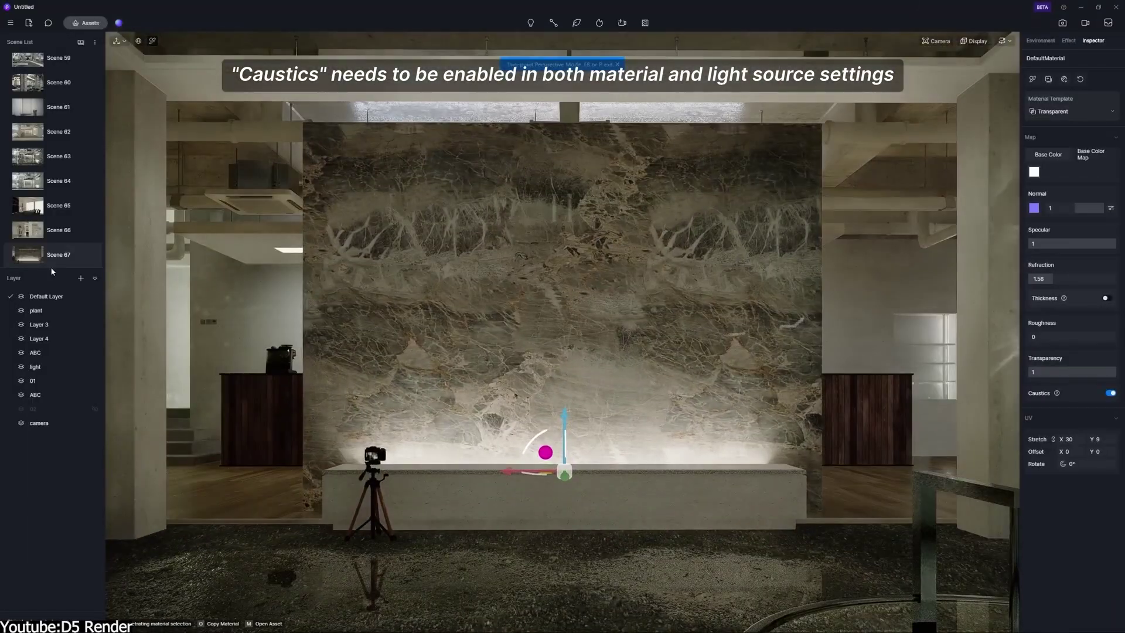
# Select the bench light group and raise its caustics Softness from 0.23 to 0.95
pyautogui.click(586, 484)
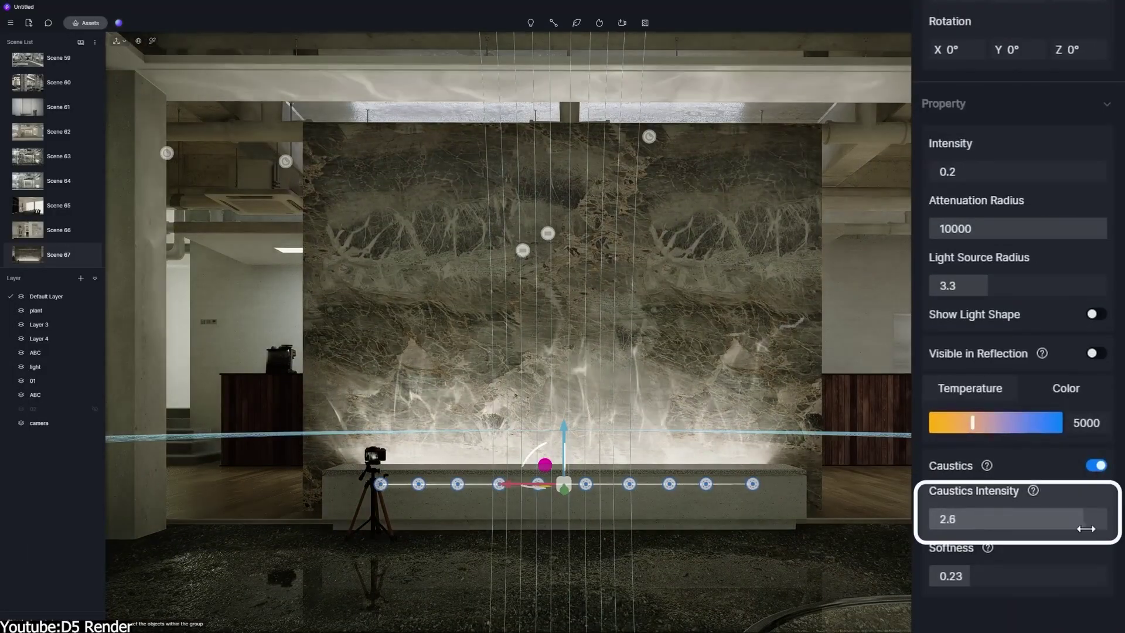
pyautogui.moveTo(1084, 577); pyautogui.dragTo(1099, 580)
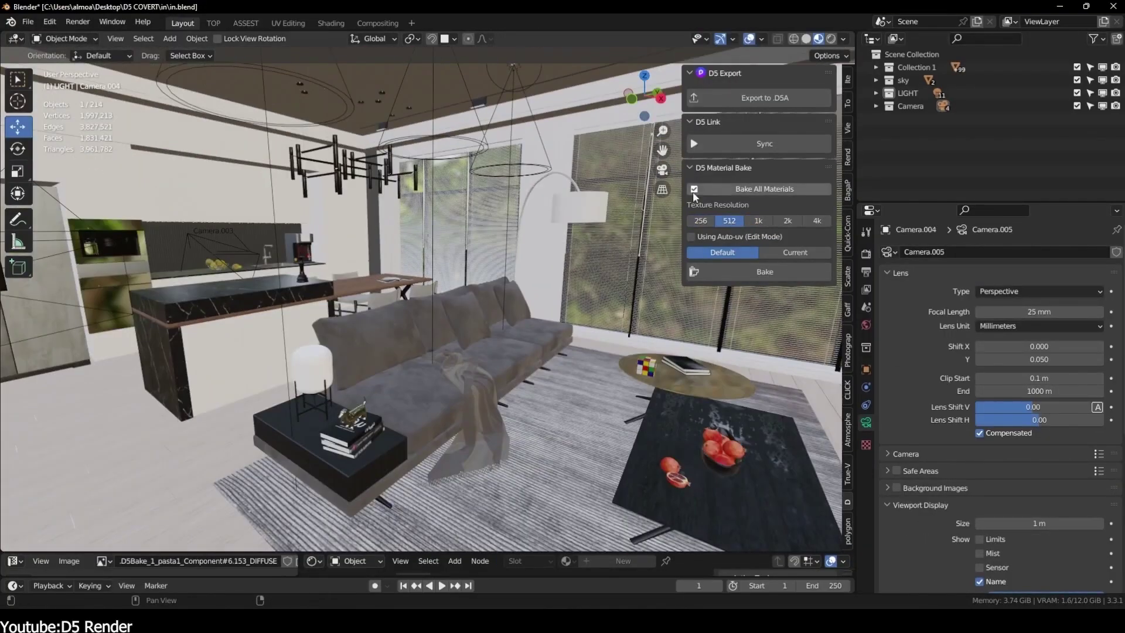
# Adjust the D5 Material Bake options, move the kitchen spot light, and sync to D5 Render
pyautogui.click(694, 189)
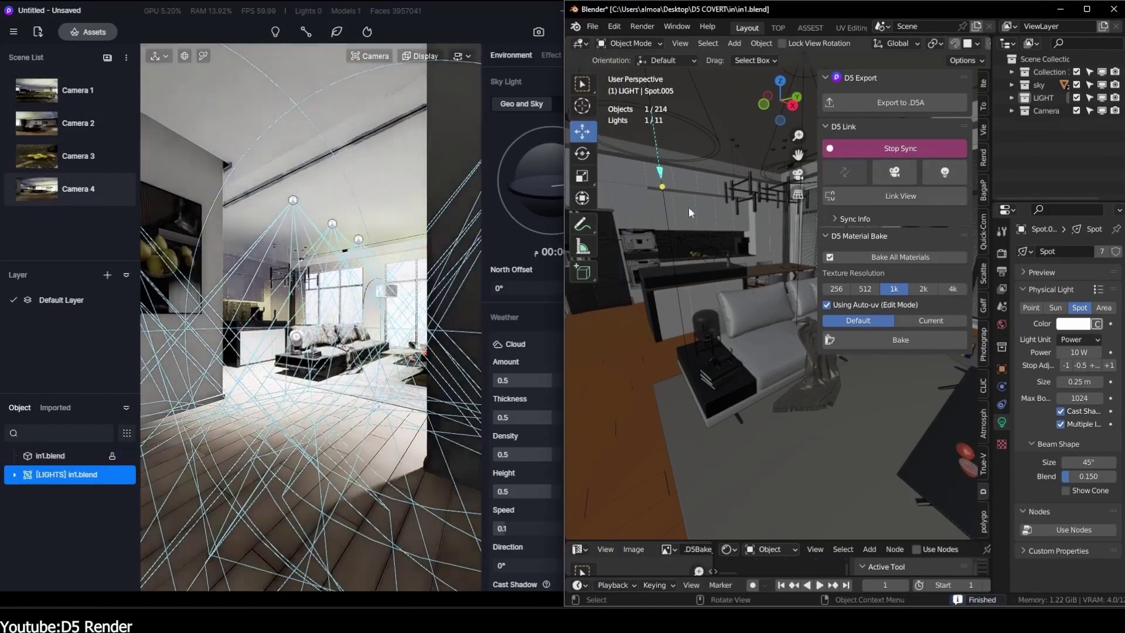
pyautogui.press('g')
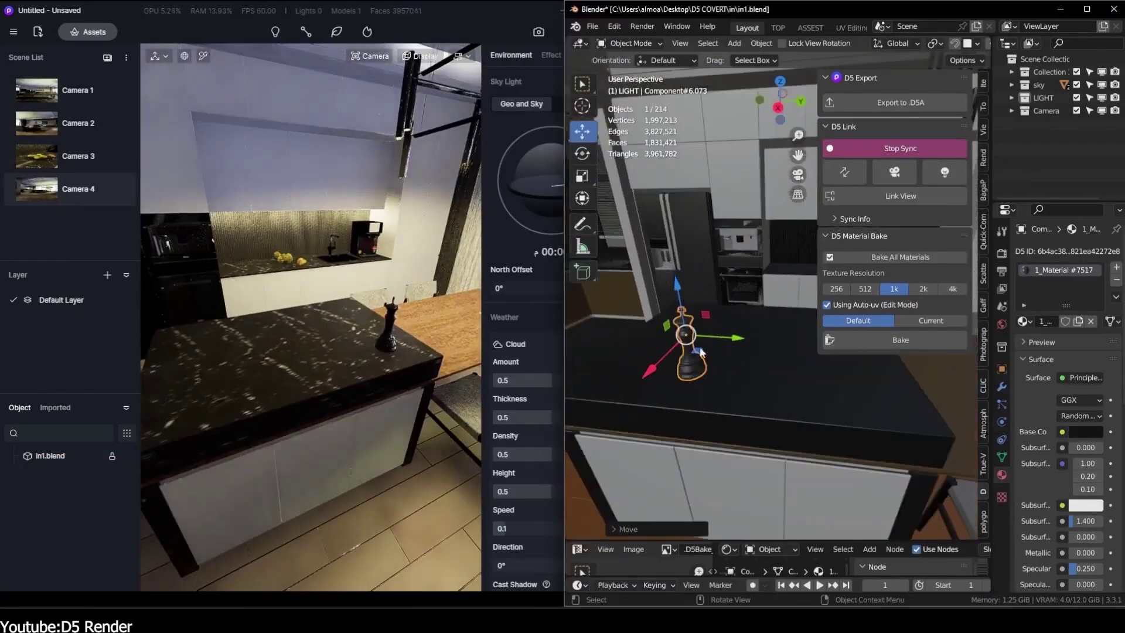
pyautogui.click(842, 176)
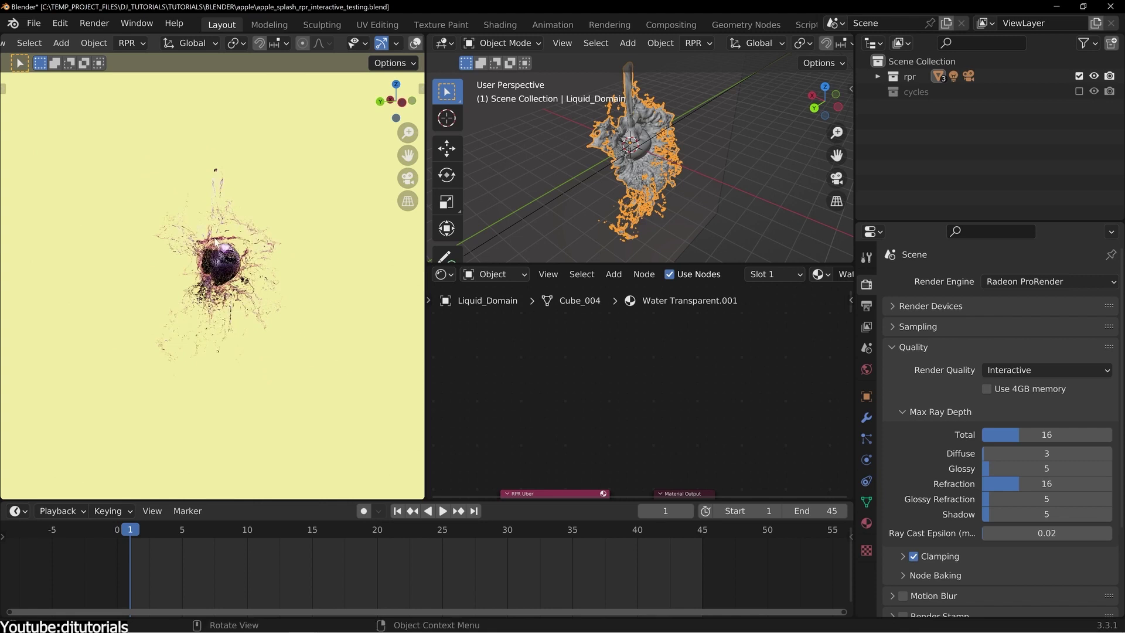
# Hide the rpr collection, enable cycles, and preview the apple splash rendered in Cycles
pyautogui.click(1079, 76)
pyautogui.click(1079, 92)
pyautogui.press('z')
pyautogui.click(287, 286)
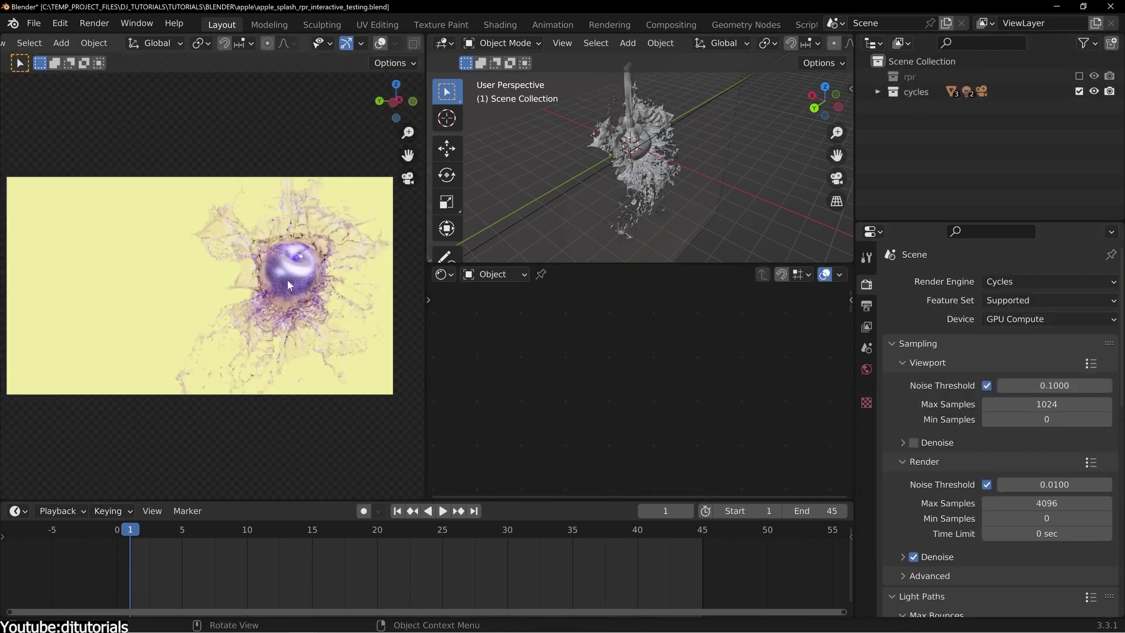
pyautogui.scroll(2, 226, 232)
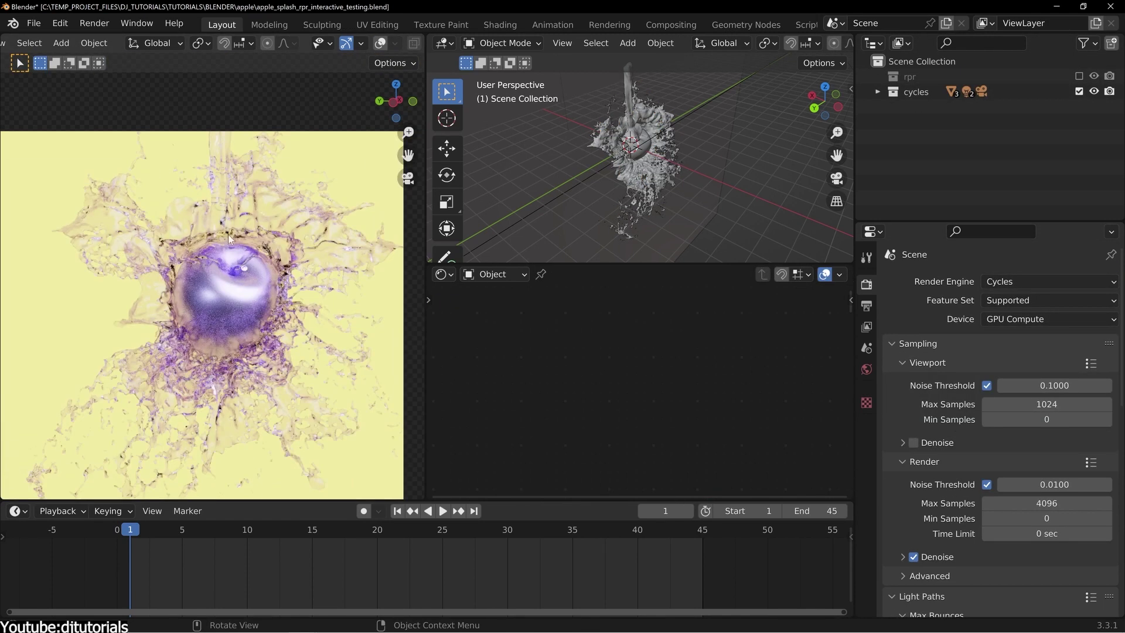
# Switch back to the rpr collection and preview the splash rendered with Radeon ProRender
pyautogui.click(1079, 91)
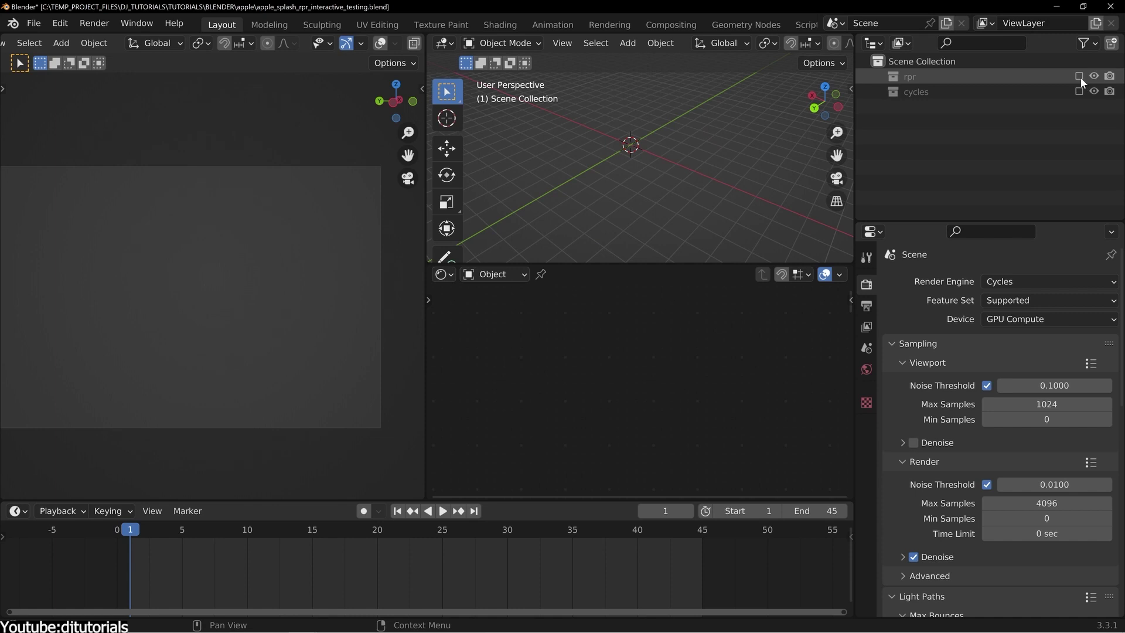
pyautogui.click(1078, 75)
pyautogui.click(1048, 282)
pyautogui.click(1026, 366)
pyautogui.press('z')
pyautogui.click(282, 289)
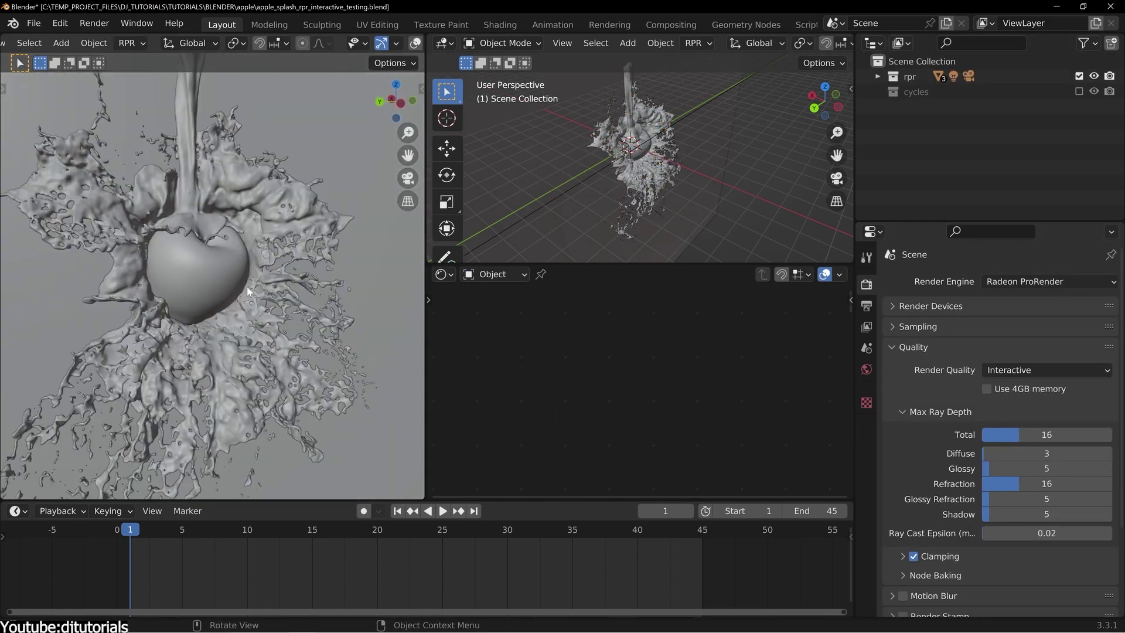
# Tint the Liquid_Domain refraction absorption orange, set Render Quality to Final, then try light blue
pyautogui.click(251, 263)
pyautogui.moveTo(645, 264); pyautogui.dragTo(644, 117)
pyautogui.scroll(4, 706, 267)
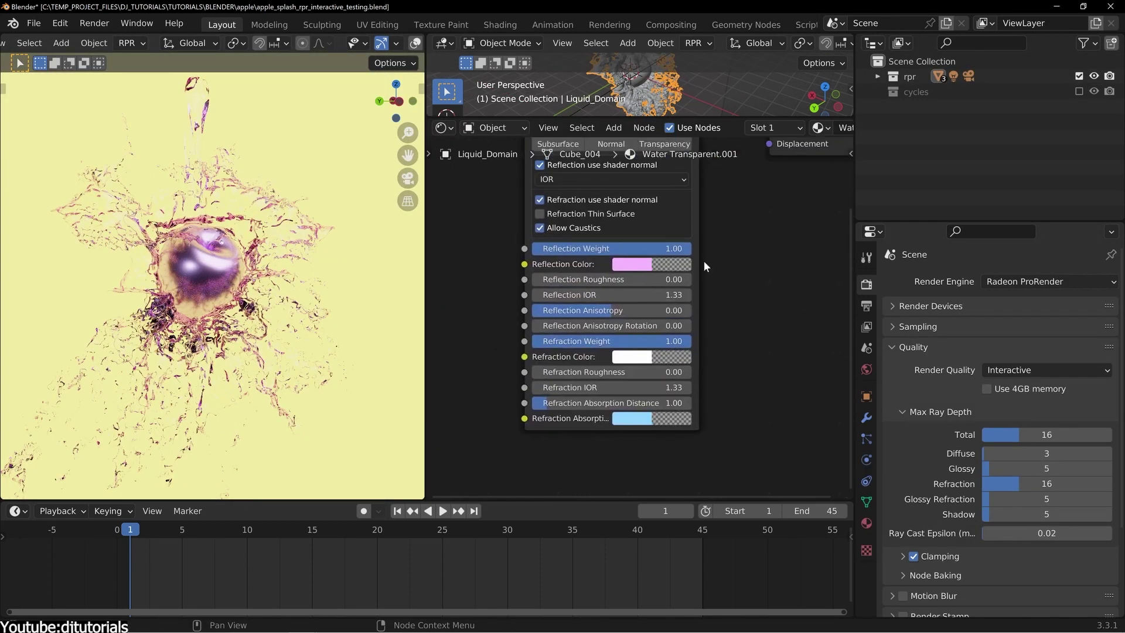
pyautogui.click(619, 419)
pyautogui.click(709, 310)
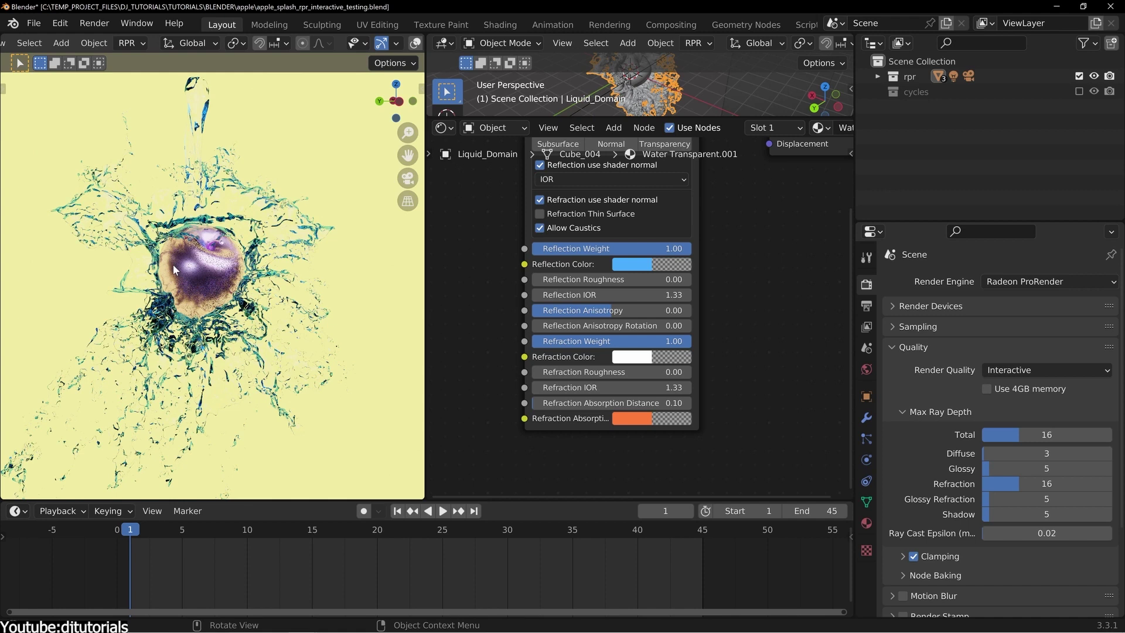
pyautogui.press('z')
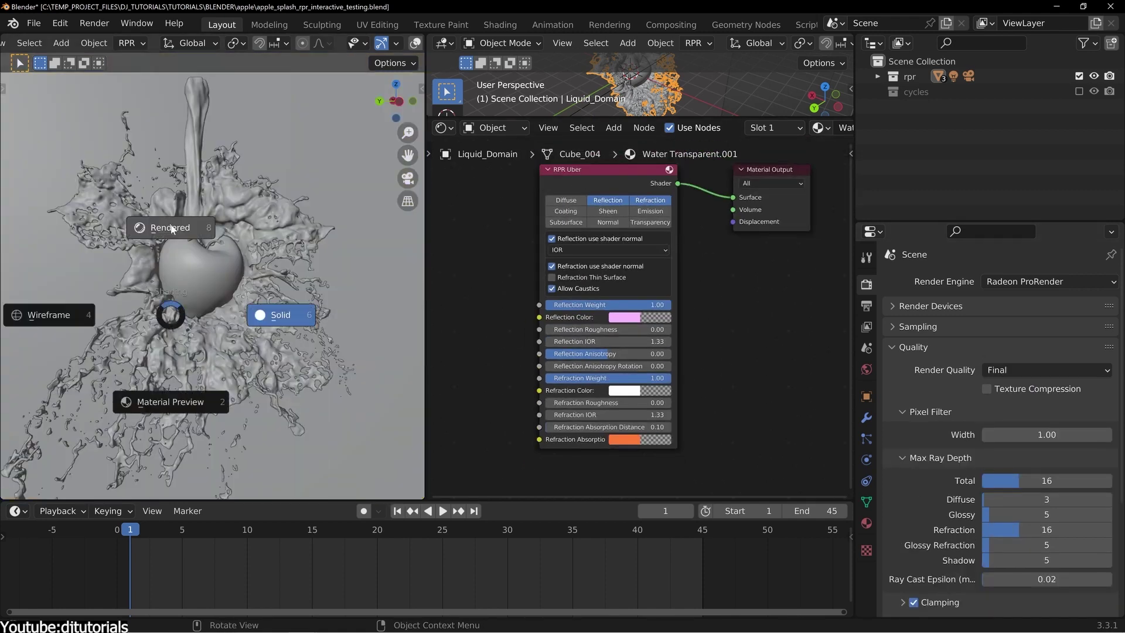
pyautogui.click(171, 222)
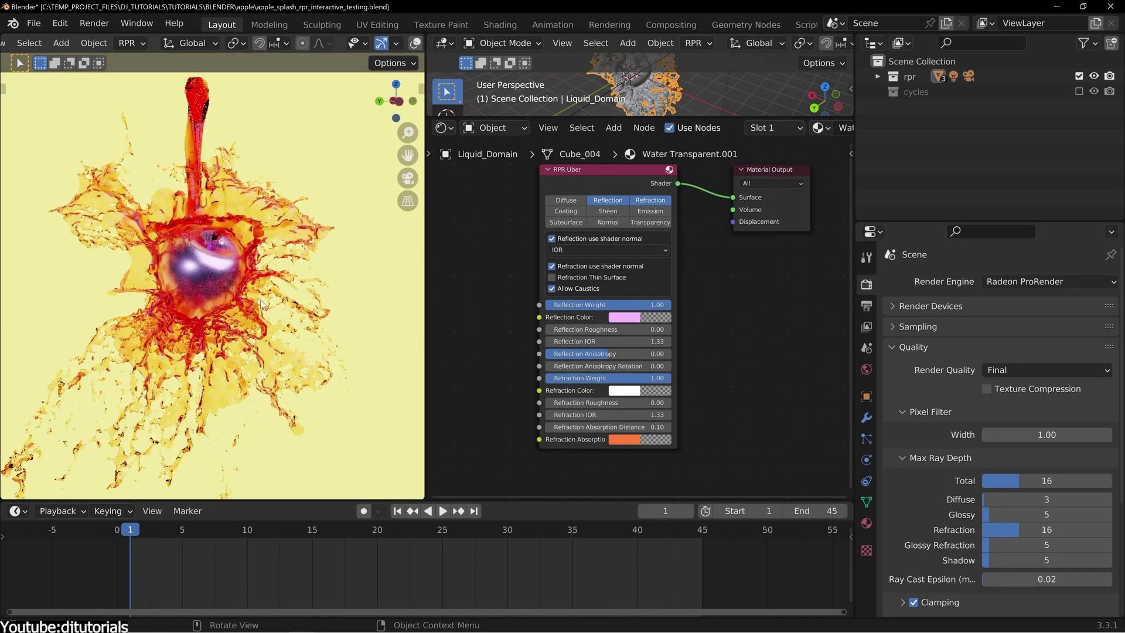
pyautogui.click(624, 440)
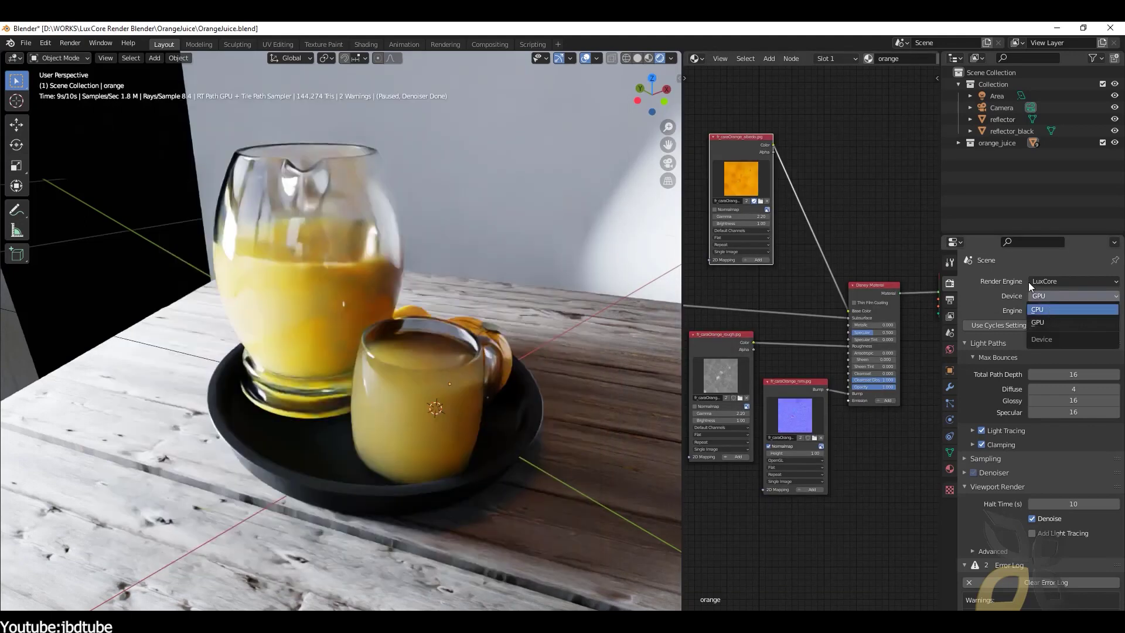
# Set the LuxCore device to CPU, make the glass shadow colour orange, and reveal the Halt Conditions
pyautogui.click(1049, 310)
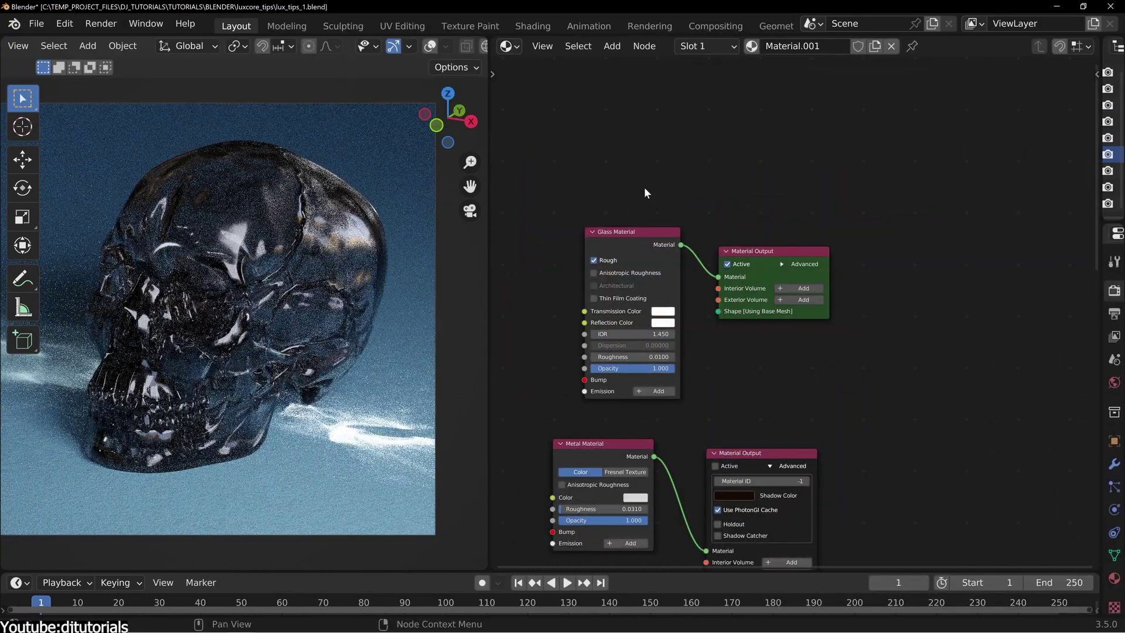
pyautogui.click(746, 294)
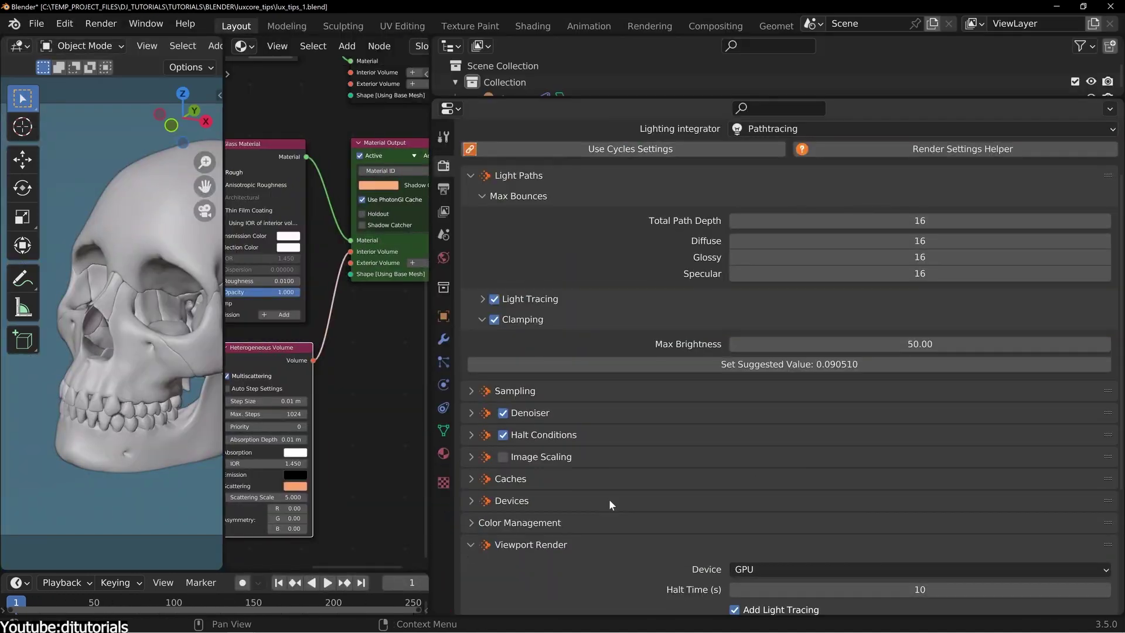
pyautogui.click(509, 526)
pyautogui.scroll(-4, 499, 459)
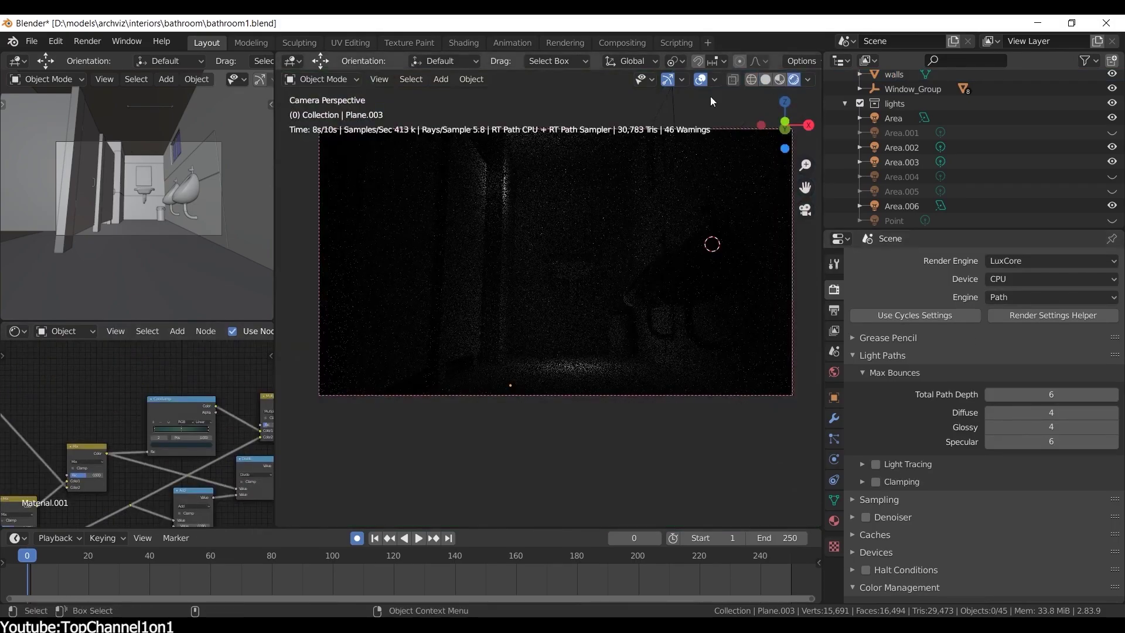
# Apply the LuxCore Render Settings Helper, answering Yes, Indoors and the caustics question
pyautogui.click(1078, 316)
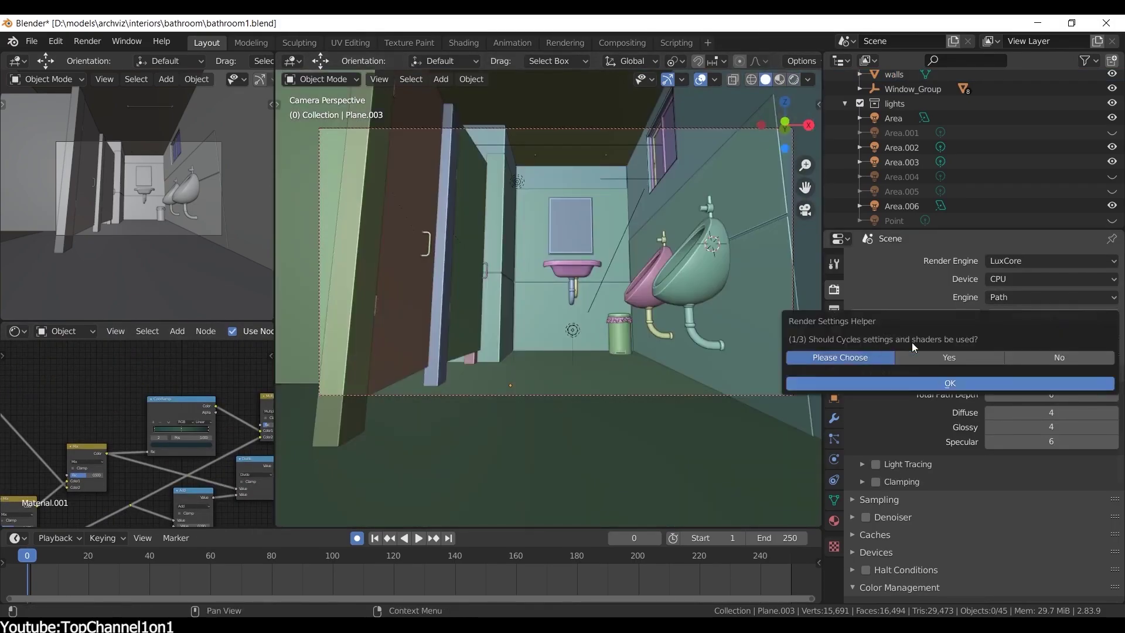
pyautogui.click(923, 357)
pyautogui.click(941, 412)
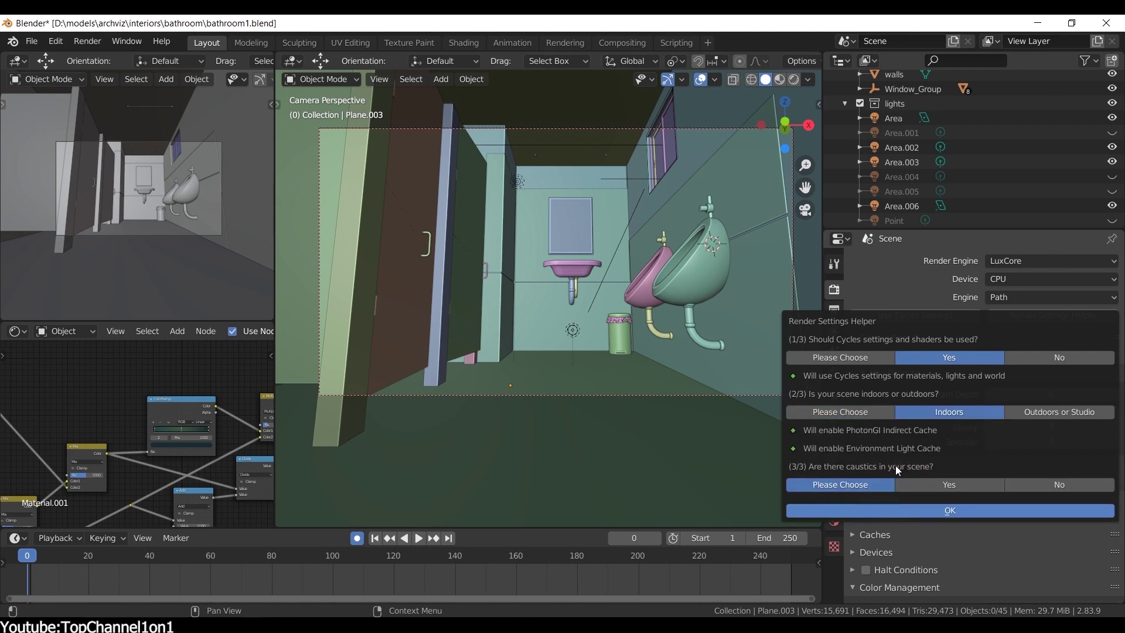
pyautogui.click(902, 485)
pyautogui.click(862, 596)
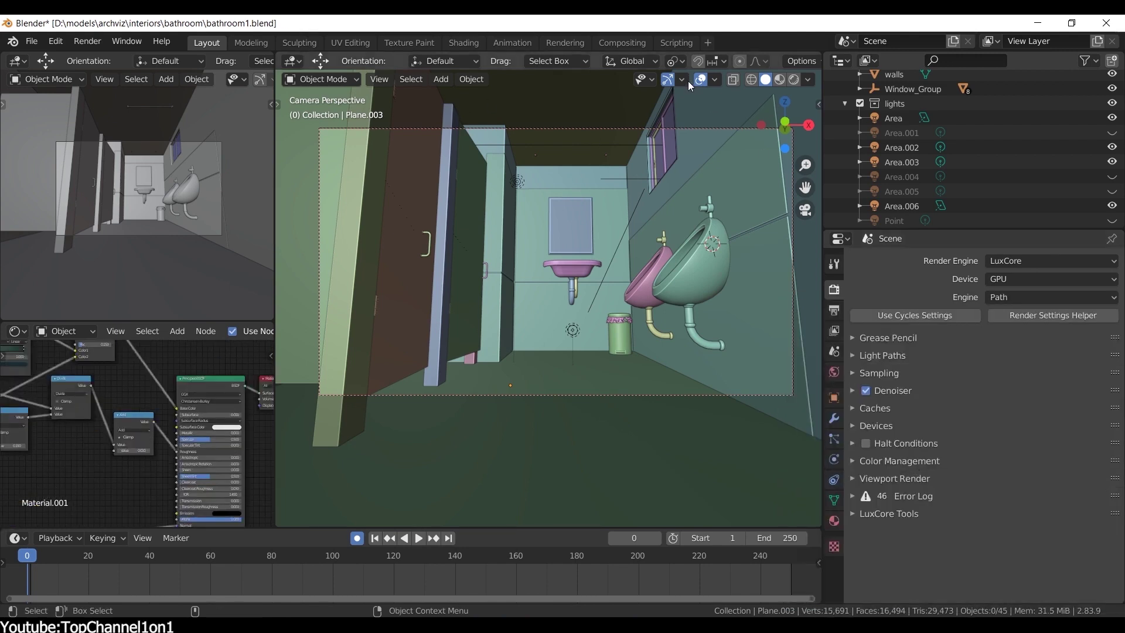
# Preview the bathroom in Rendered shading and expand the Error Log to read its warnings
pyautogui.click(794, 80)
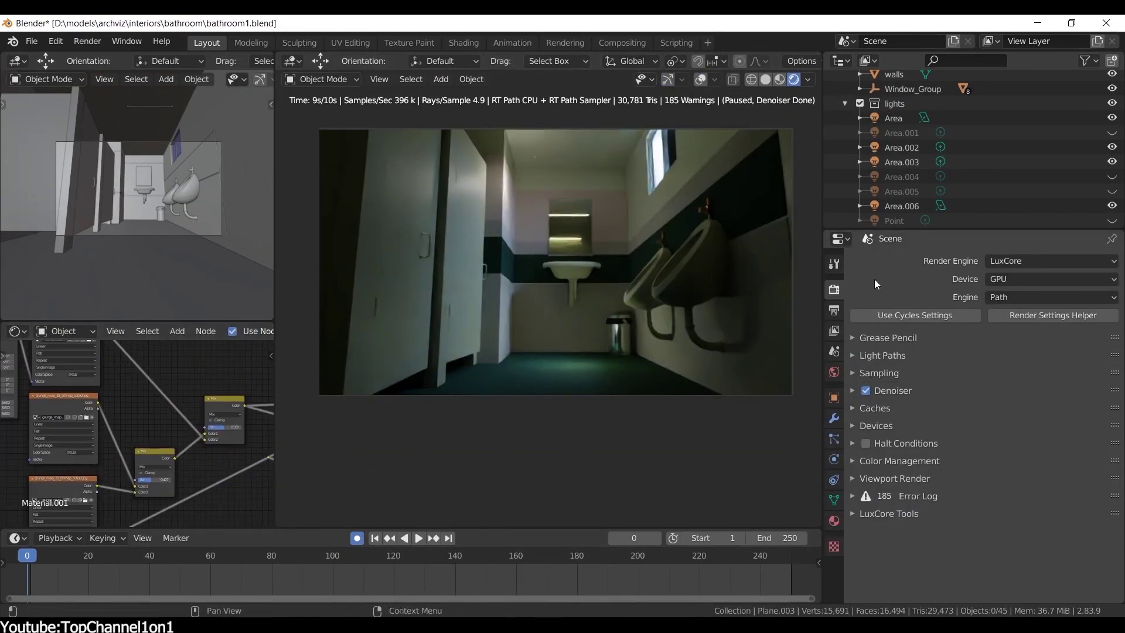
pyautogui.click(914, 495)
pyautogui.scroll(-7, 991, 456)
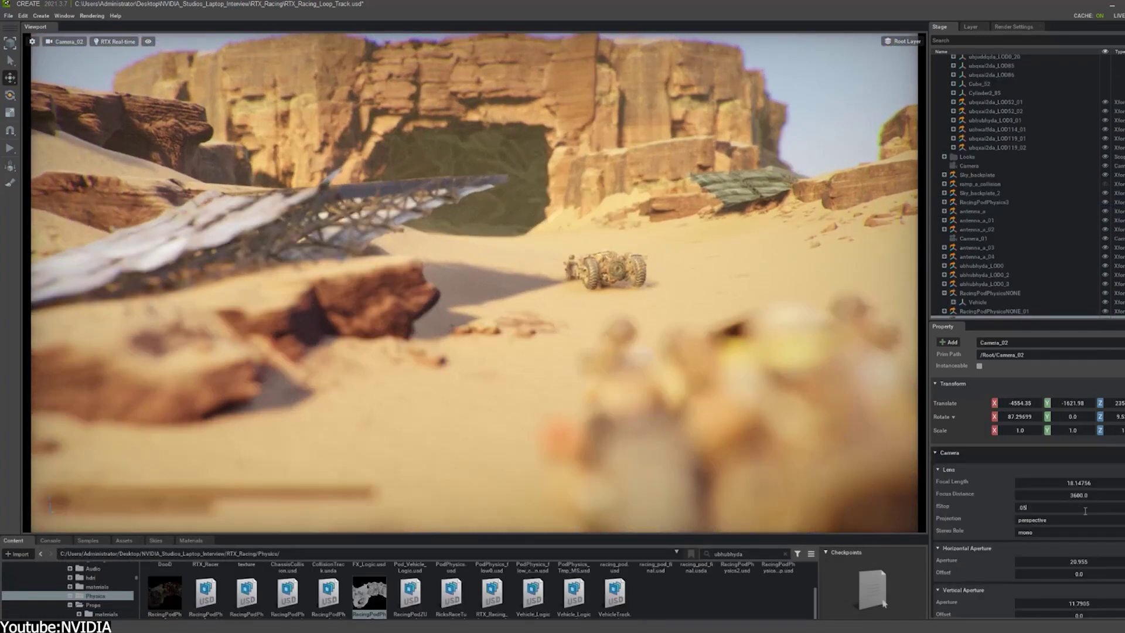
# Select the buggy Vehicle prim, reveal its parts in the hierarchy, then deselect it
pyautogui.scroll(-4, 996, 235)
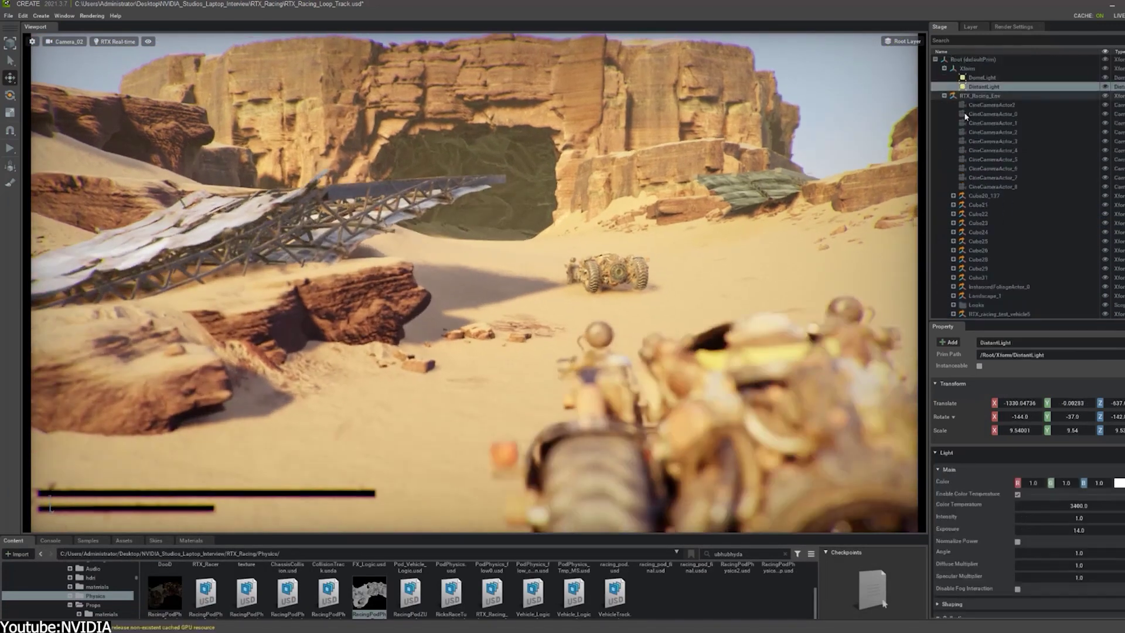
pyautogui.click(984, 203)
pyautogui.press('e')
pyautogui.click(513, 253)
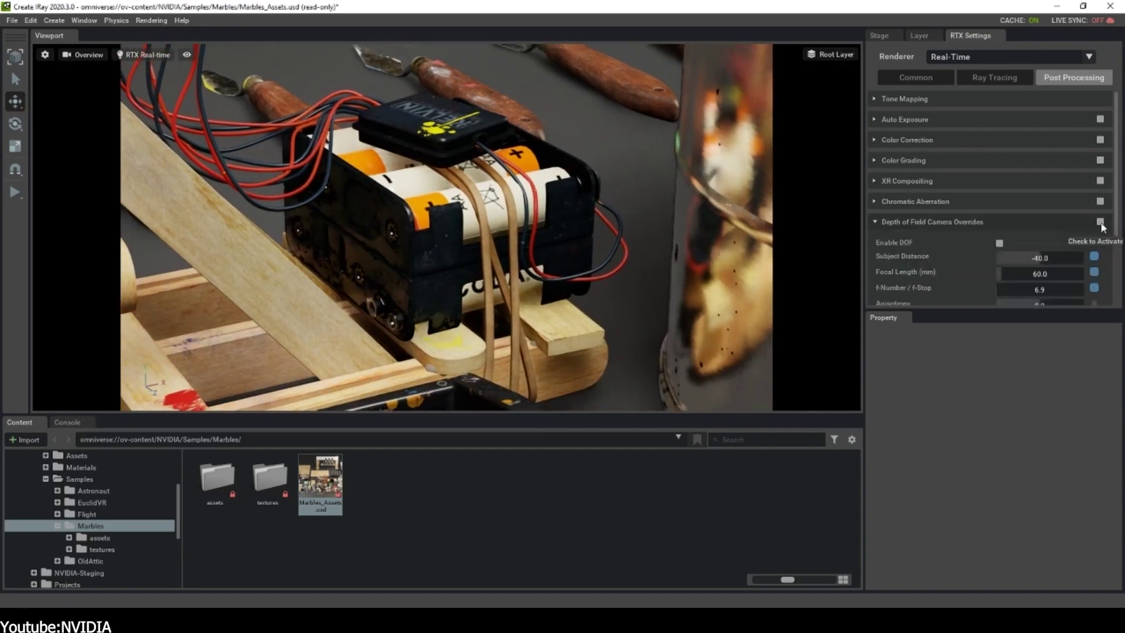
# Enable Depth of Field Camera Overrides and DOF with a subject distance of 40
pyautogui.click(1100, 223)
pyautogui.click(999, 243)
pyautogui.write('40')
pyautogui.press('Return')
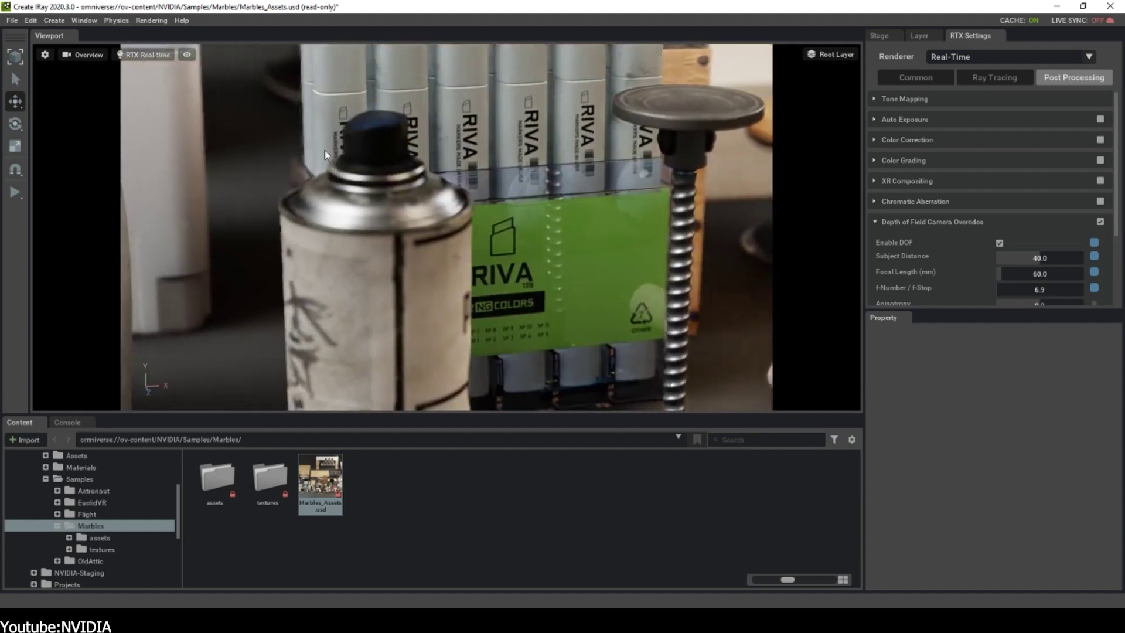
# Switch the viewport to RTX Path-traced and lower Fog Density from 0.7 to 0.6
pyautogui.click(148, 54)
pyautogui.click(162, 68)
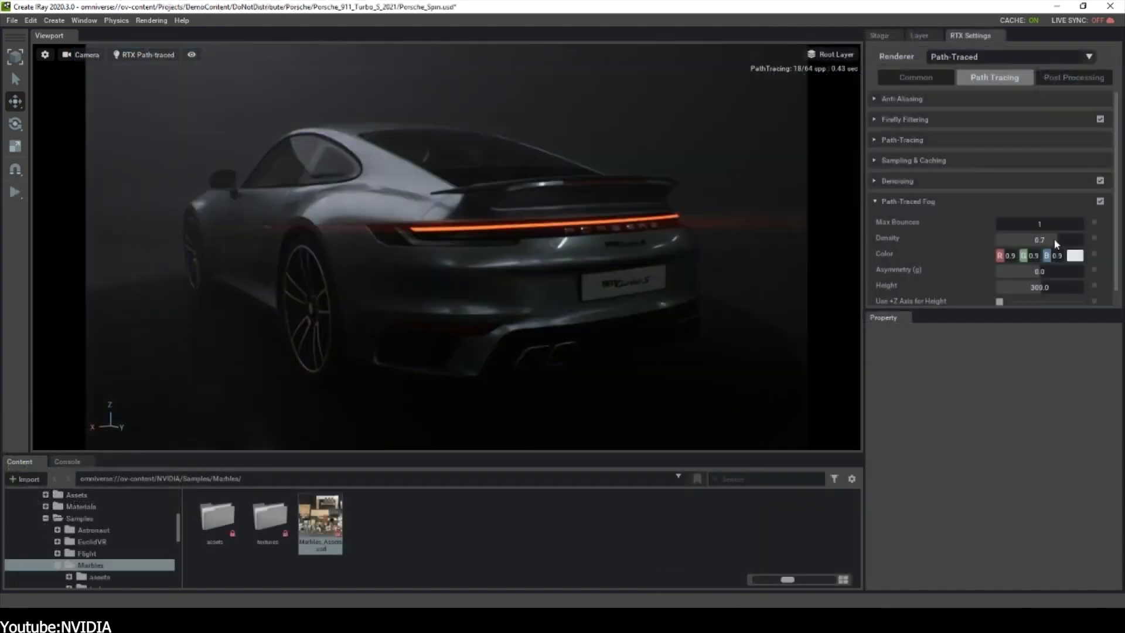
pyautogui.moveTo(1054, 238); pyautogui.dragTo(1047, 238)
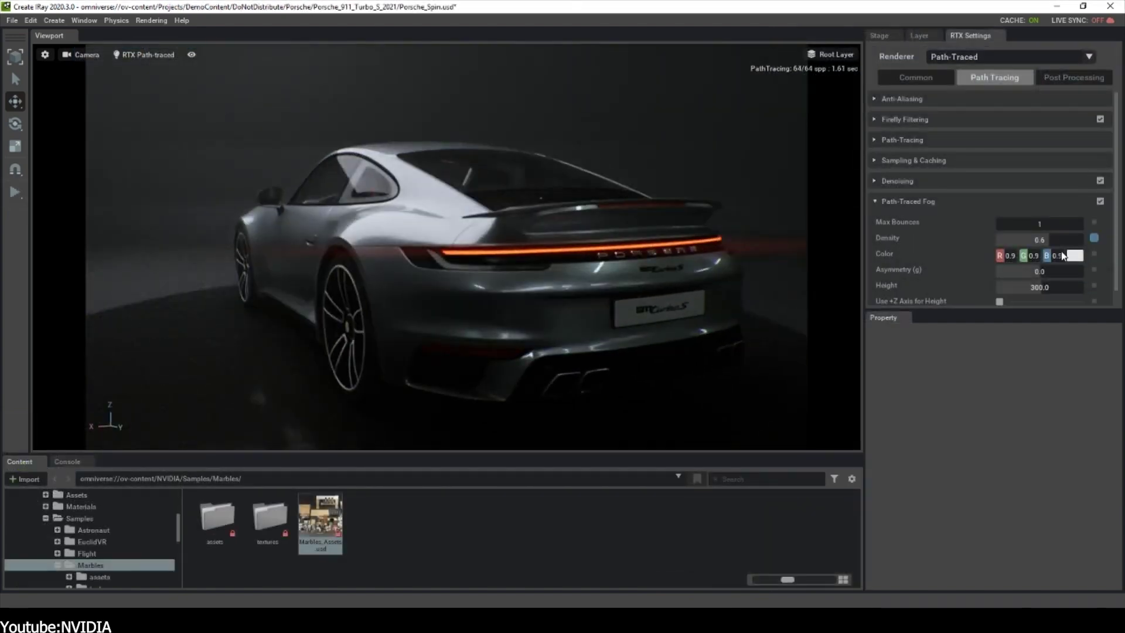
# Select the RectLight in the prim list and close its colour picker
pyautogui.click(879, 36)
pyautogui.click(920, 113)
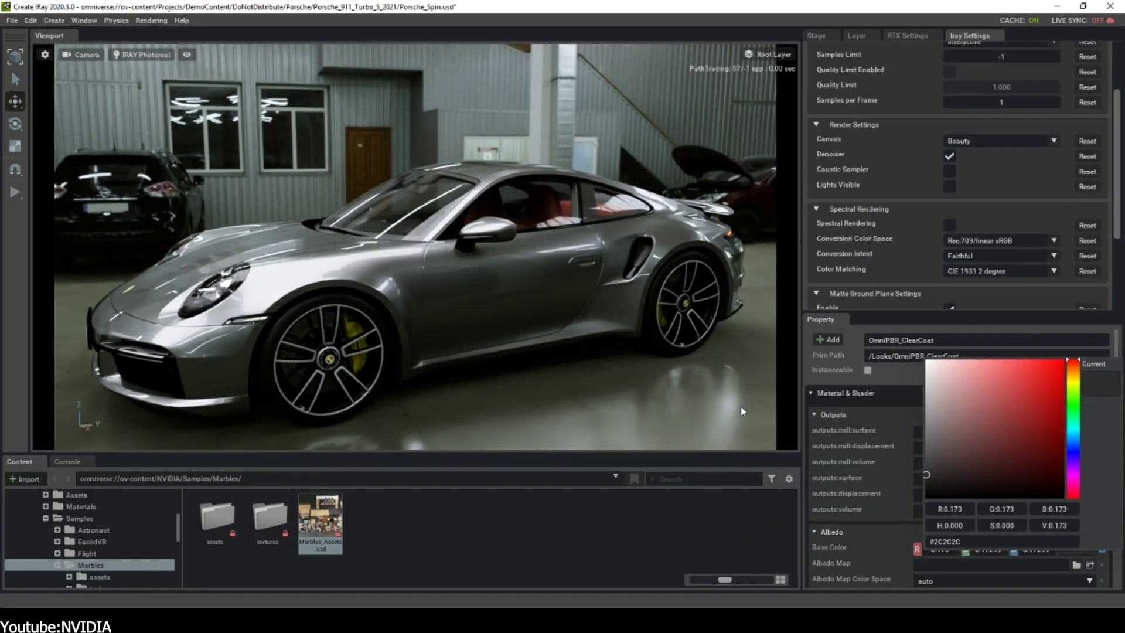
pyautogui.click(653, 553)
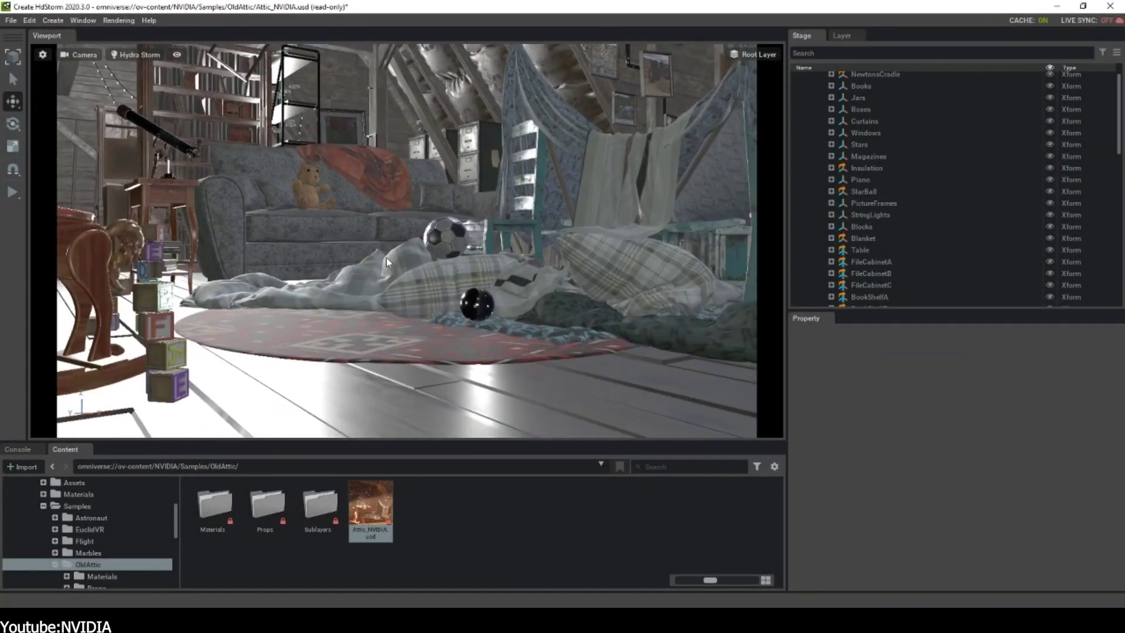
# Select block_b_01 on the attic floor and drag its move arrow to reposition it
pyautogui.click(403, 327)
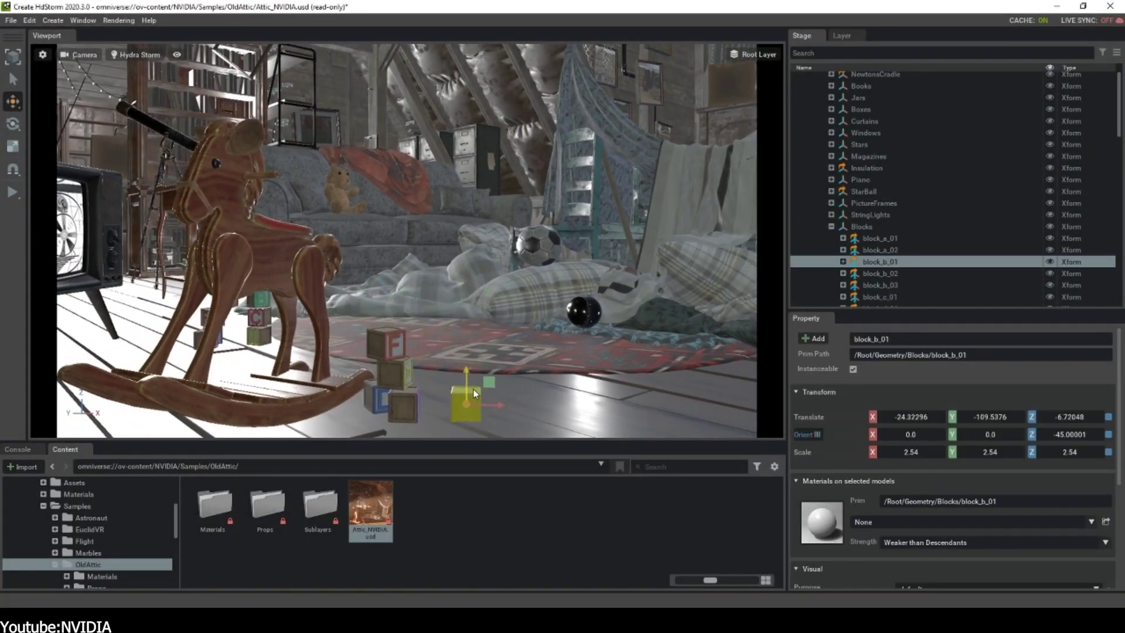
pyautogui.moveTo(473, 389); pyautogui.dragTo(552, 351)
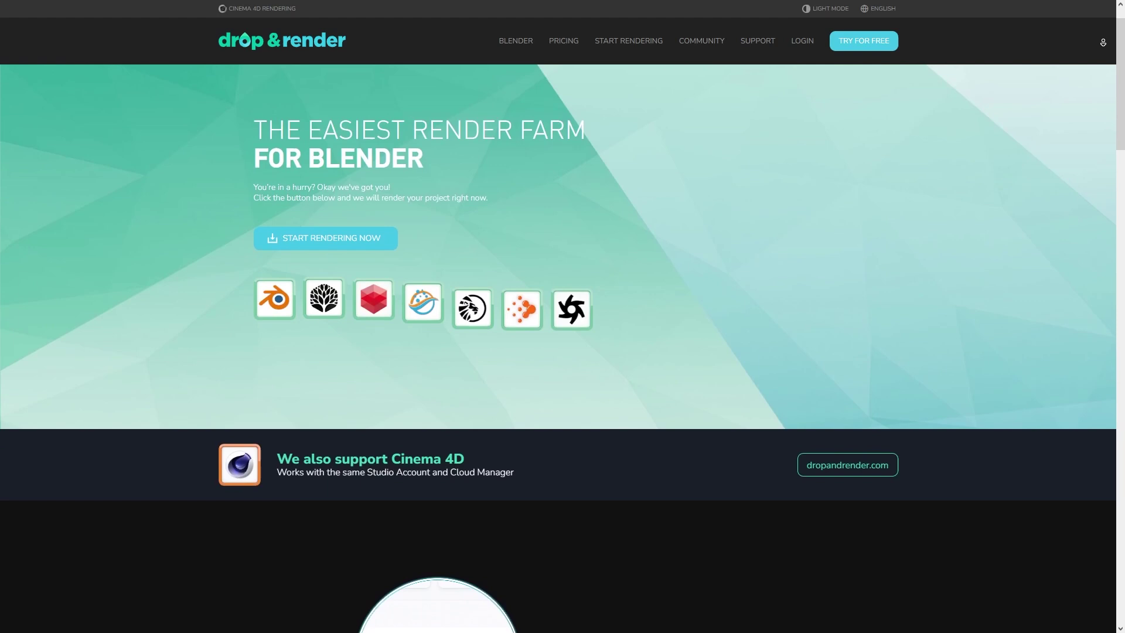
# Scroll the dropandrender.com homepage down past Seamless and Fast to In-App Plugin
pyautogui.scroll(-7, 562, 316)
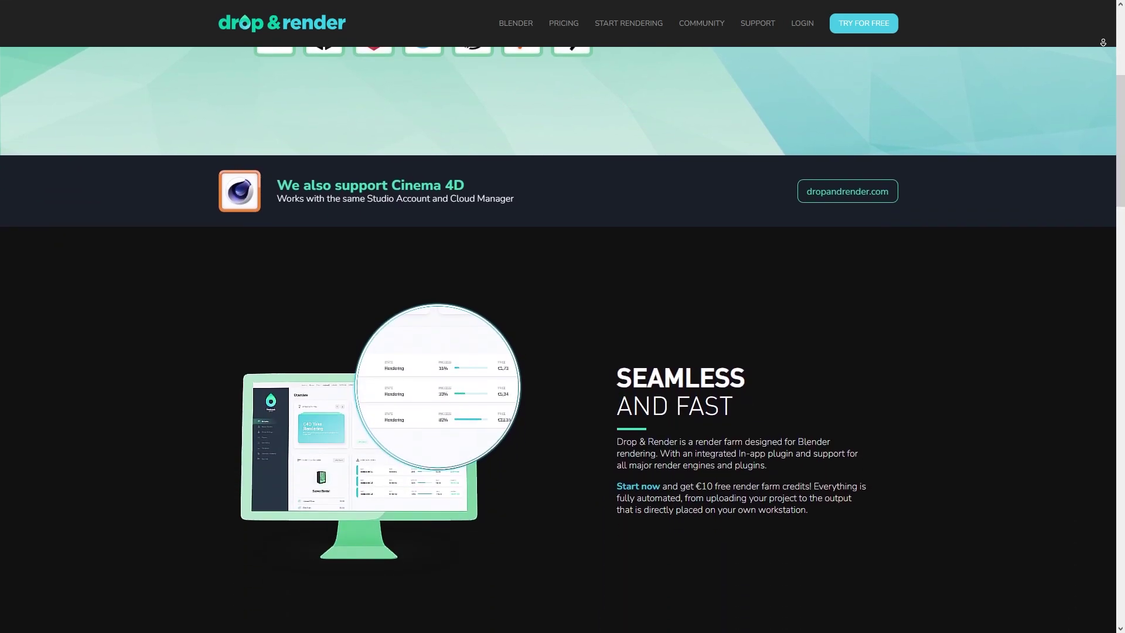
pyautogui.scroll(-2, 563, 316)
pyautogui.scroll(-5, 563, 317)
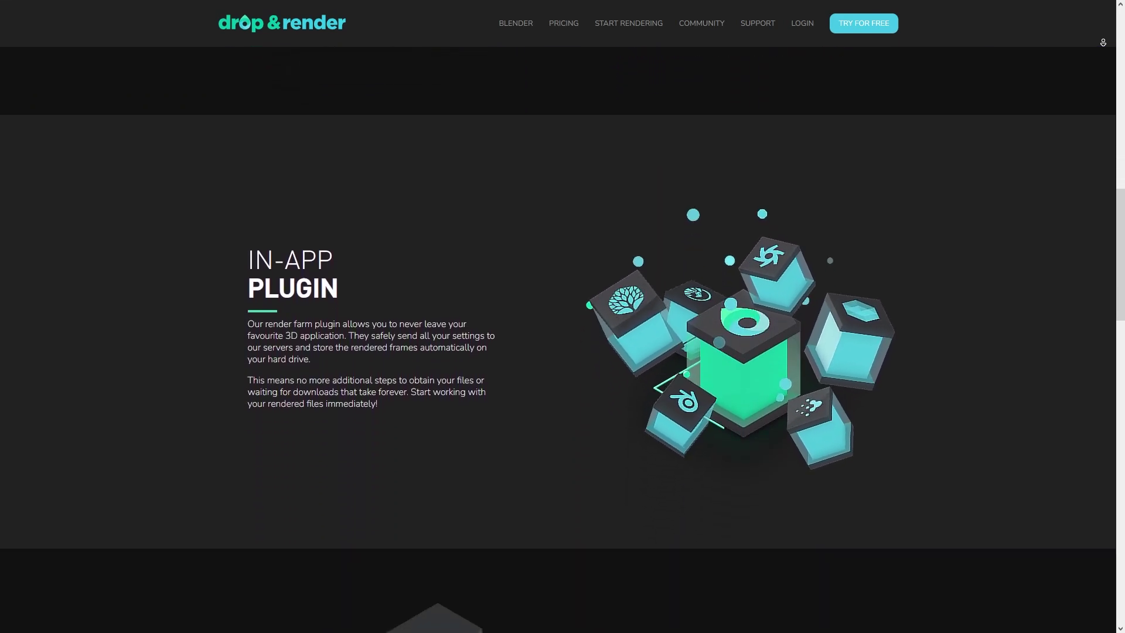